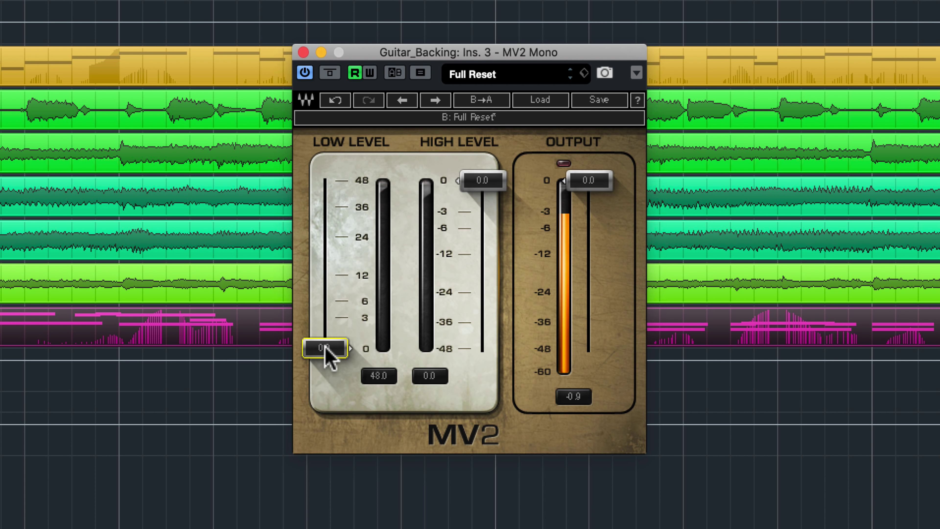
Raise MV2's low level to 23.5 and lower its output to -4.3 on Guitar_Backing
key(Up)
key(Up)
key(Up)
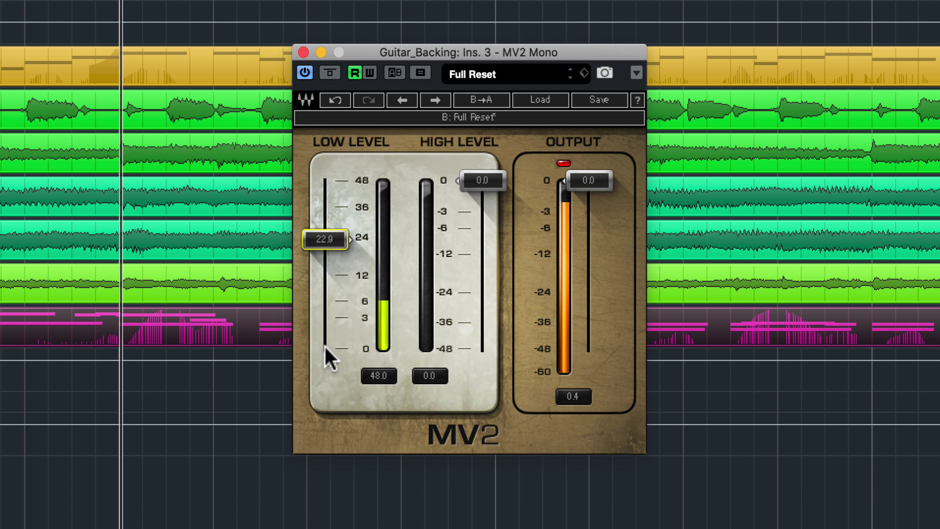
drag(595, 184, 596, 221)
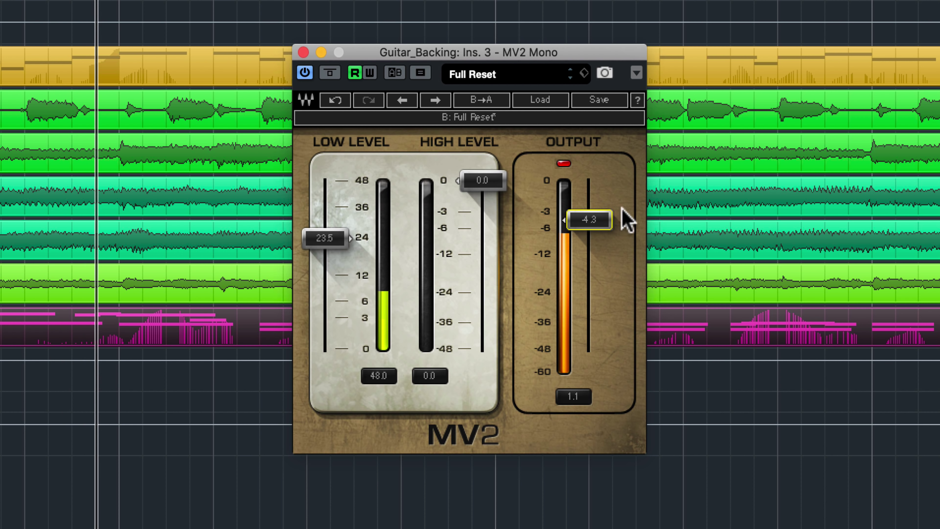
Compare the Guitar_Backing sound with MV2 bypassed and active during playback
click(328, 73)
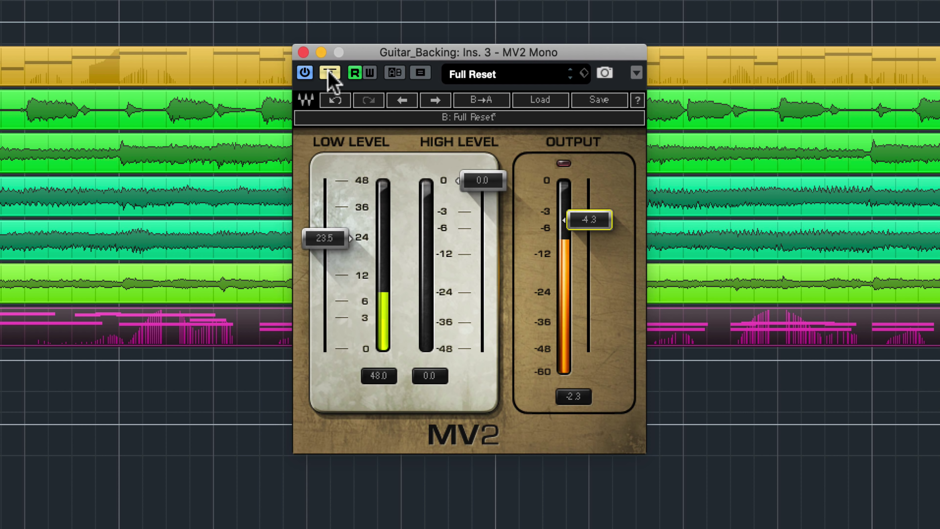
click(329, 72)
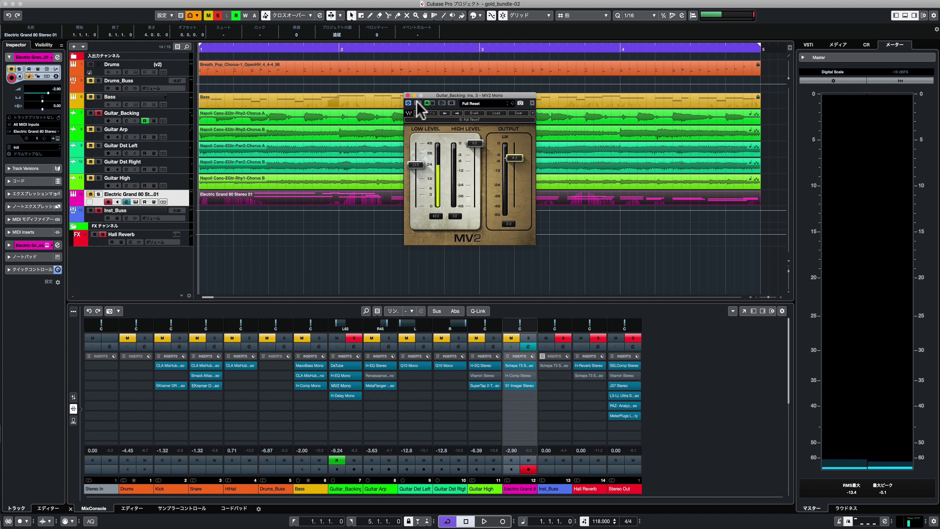
click(417, 103)
key(space)
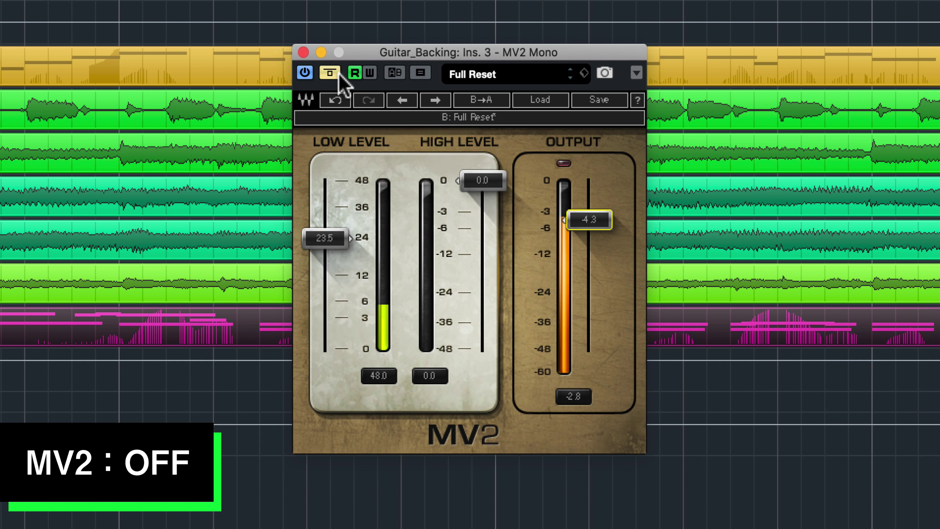
click(418, 103)
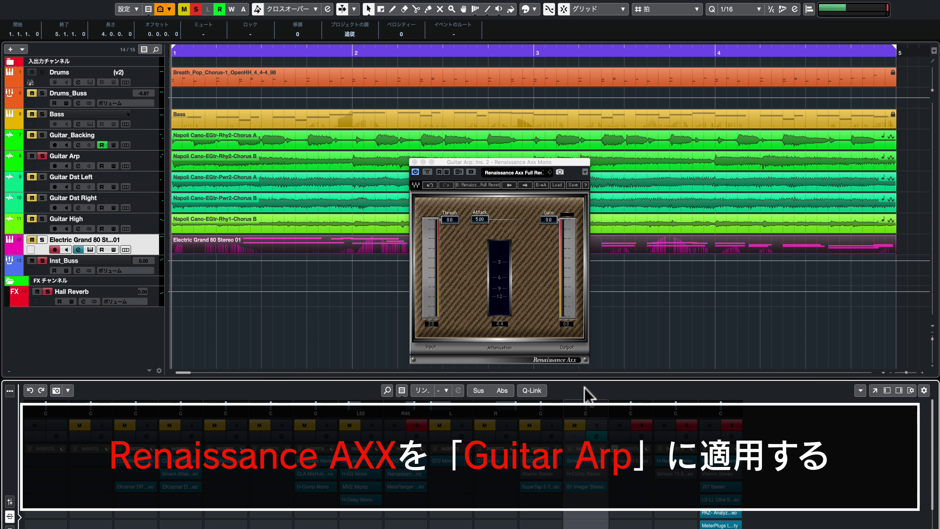
In Renaissance Axx on Guitar Arp, lower threshold and gain together to -9.6 and -4.7, and set the attack to 12.2
key(space)
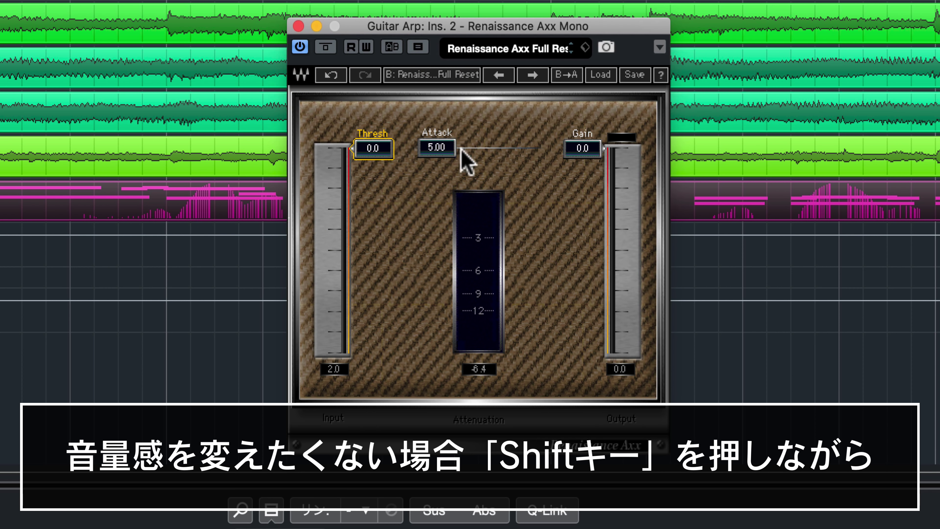
shift+click(580, 148)
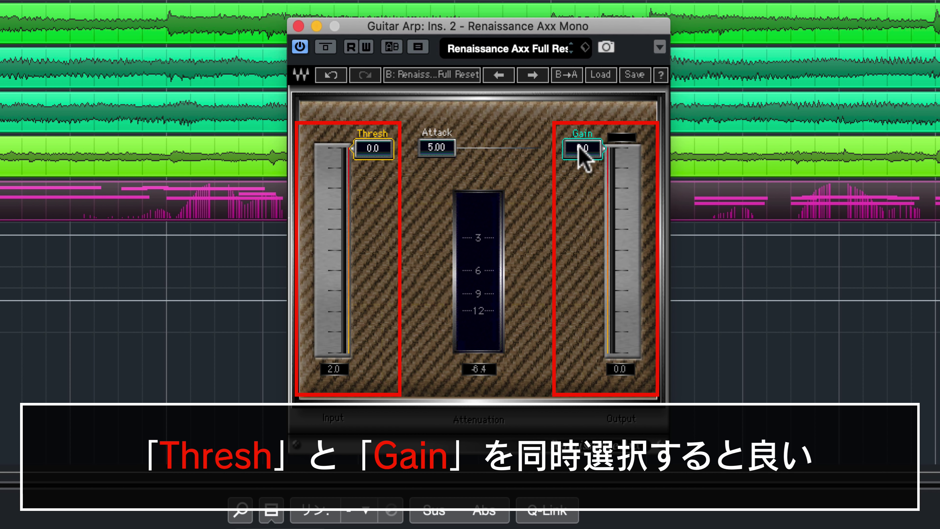
drag(386, 155, 377, 178)
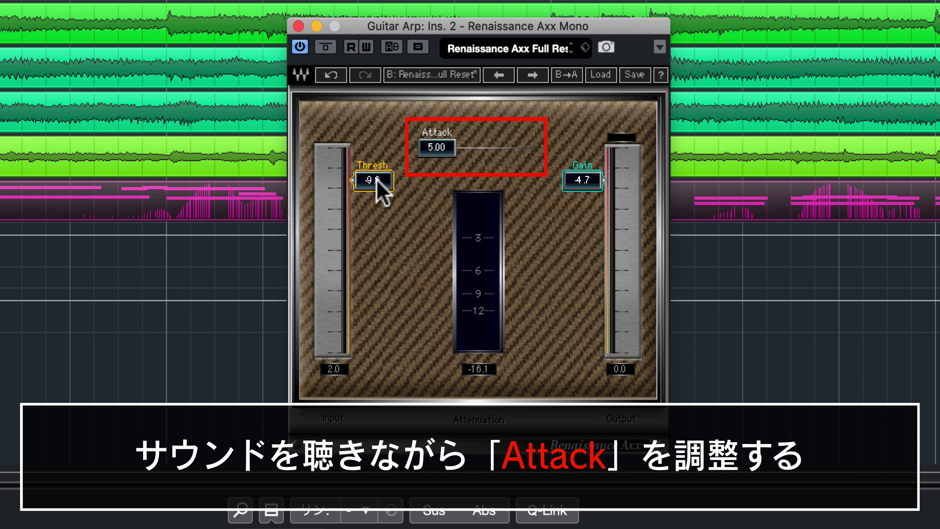
mouse_move(437, 150)
mouse_down()
mouse_move(436, 227)
mouse_move(436, 105)
mouse_move(436, 150)
mouse_up()
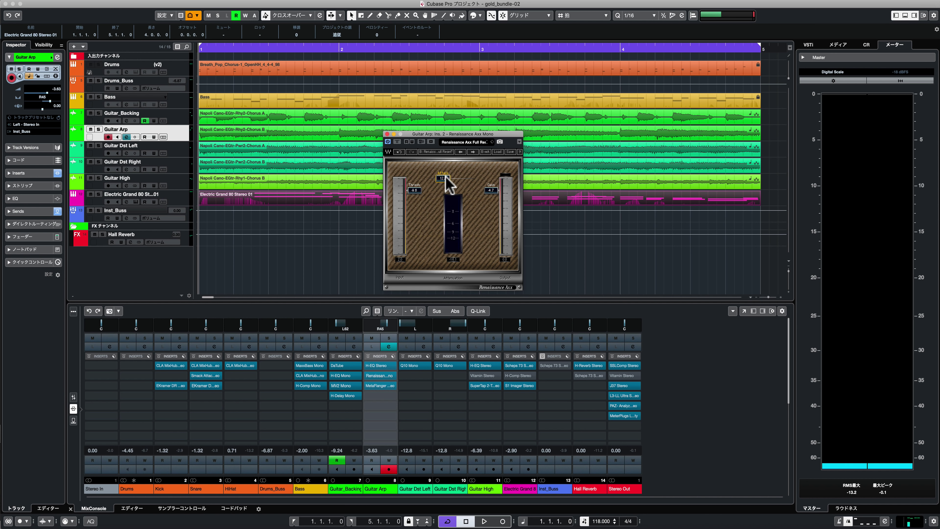
Play Guitar Arp and compare its sound with Renaissance Axx bypassed and active
click(397, 142)
key(space)
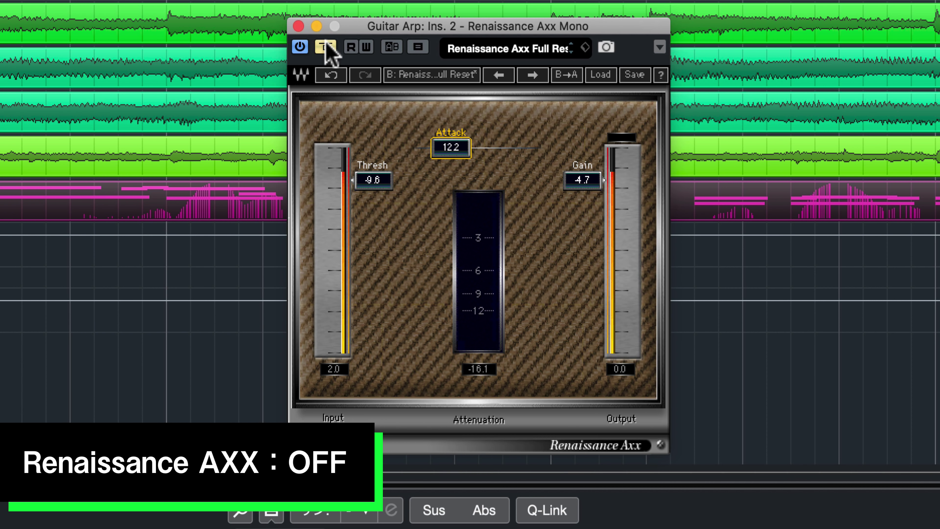
click(396, 141)
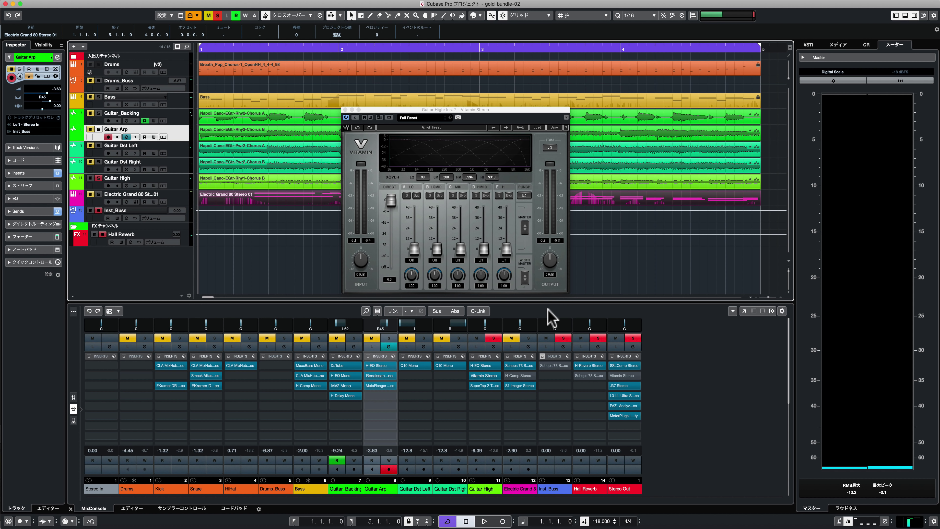
Listen to Guitar High, then turn Vitamin's direct level down to Off
key(space)
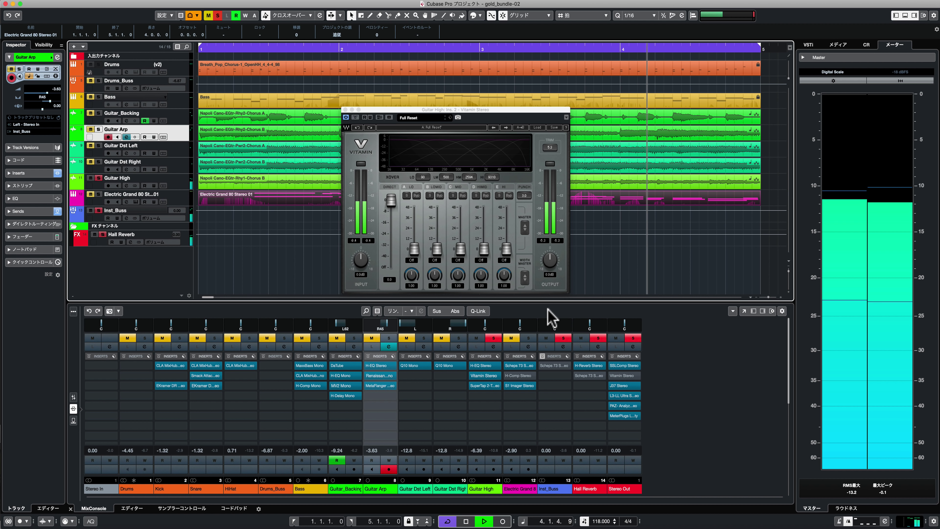
key(space)
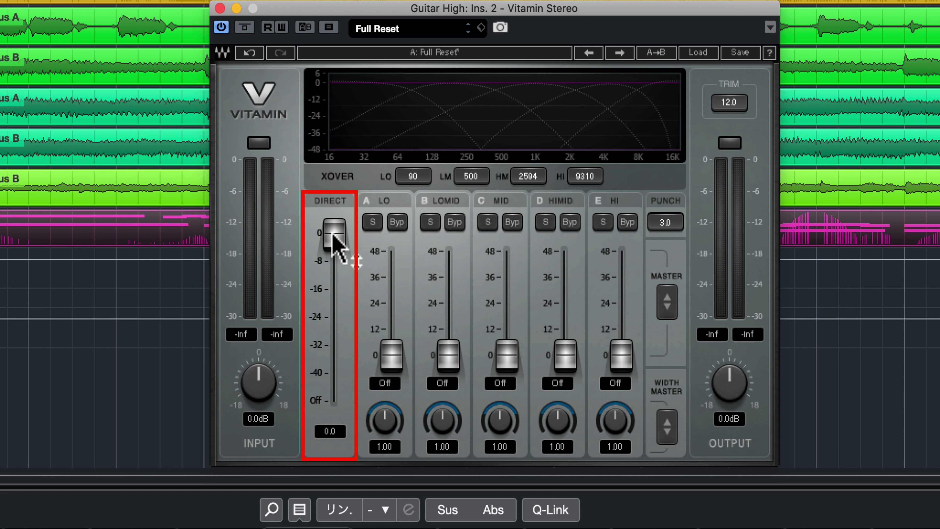
drag(334, 239, 335, 402)
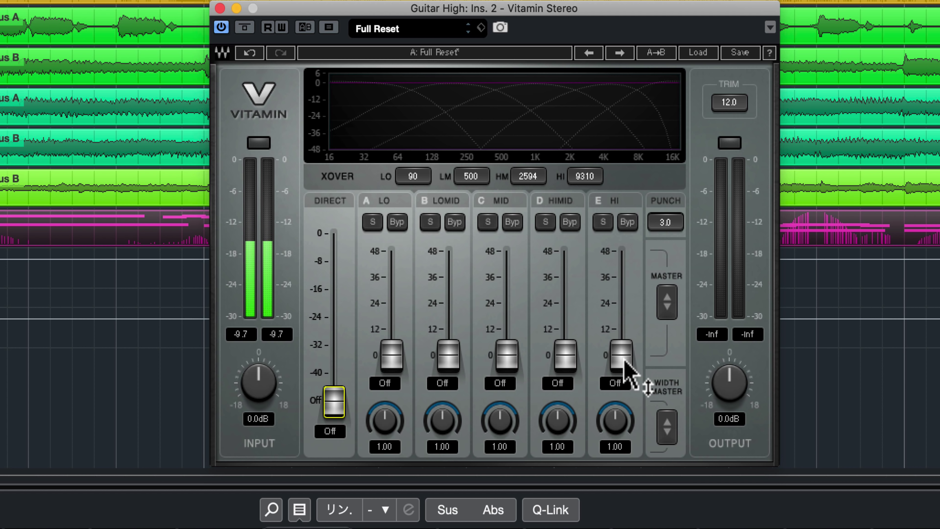
Raise Vitamin's HI band to 34.8 and its HIMID band to 30.5 on Guitar High
scroll(625, 361, up, 5)
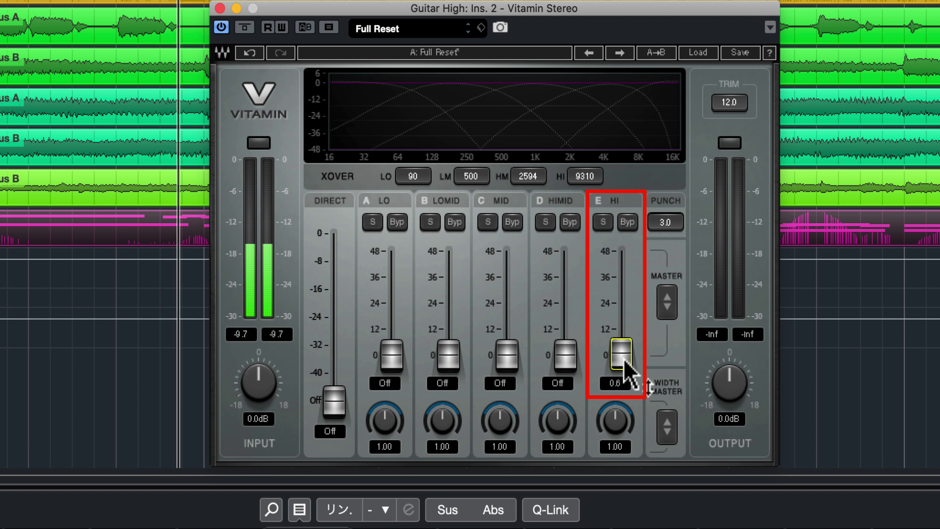
scroll(624, 359, up, 15)
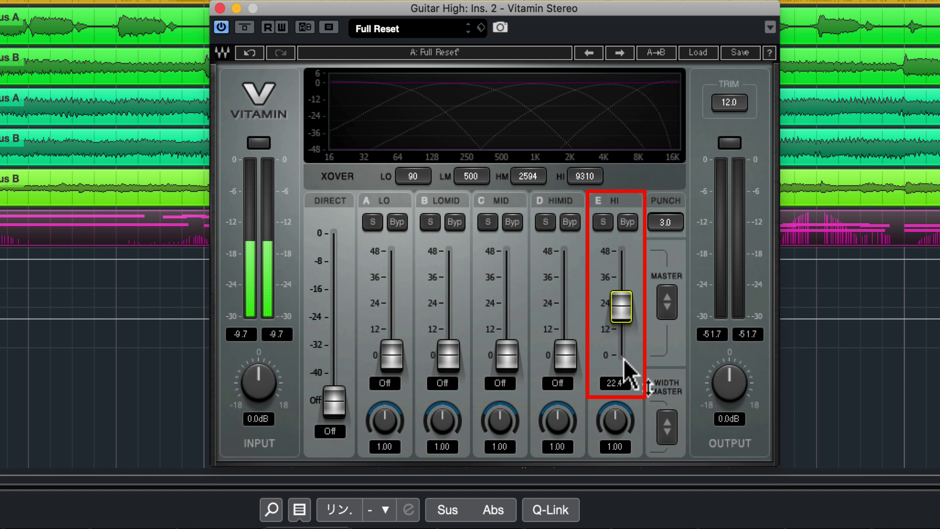
scroll(625, 359, up, 7)
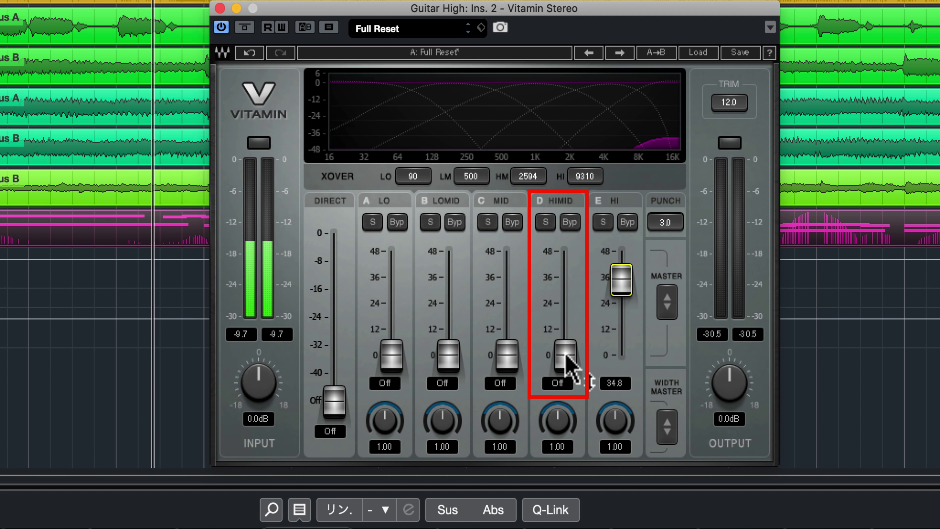
scroll(566, 355, up, 9)
scroll(566, 355, up, 9)
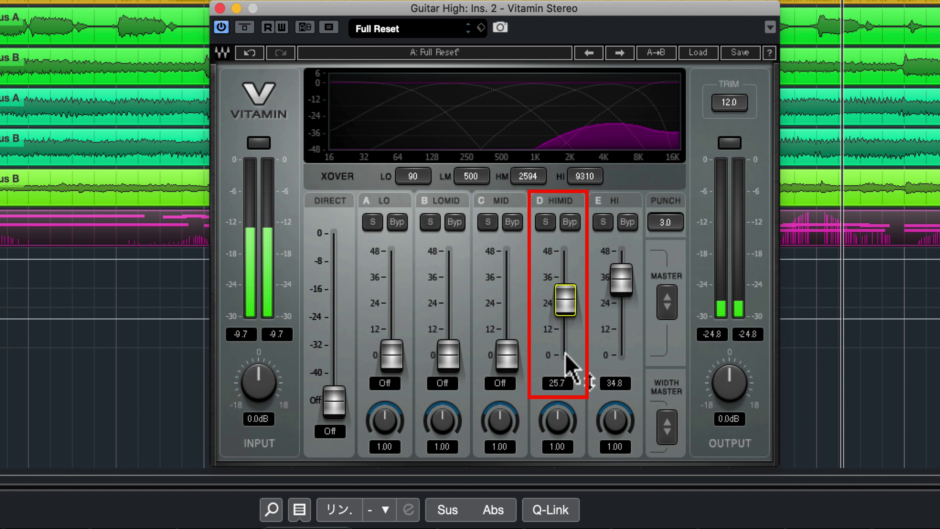
scroll(566, 355, up, 3)
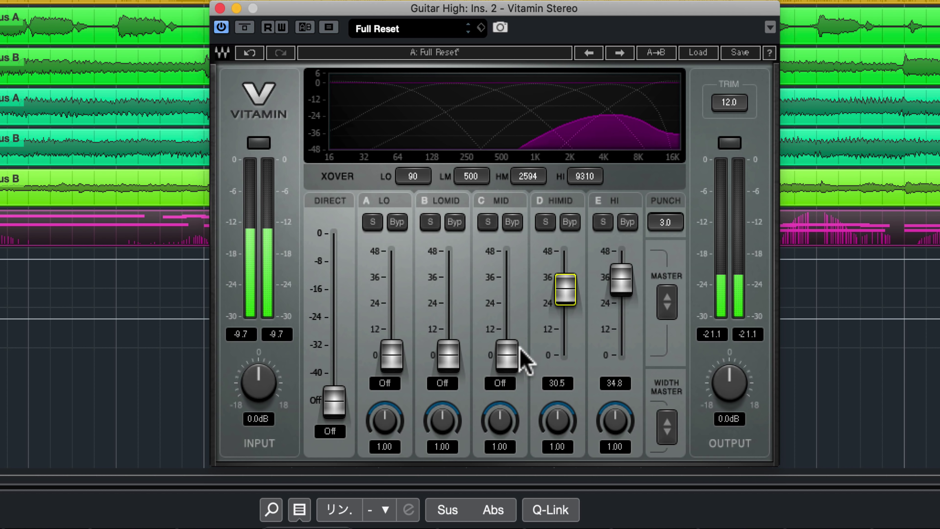
Raise Vitamin's MID band to 22.7 and its LOMID band to 12.4
scroll(509, 355, up, 4)
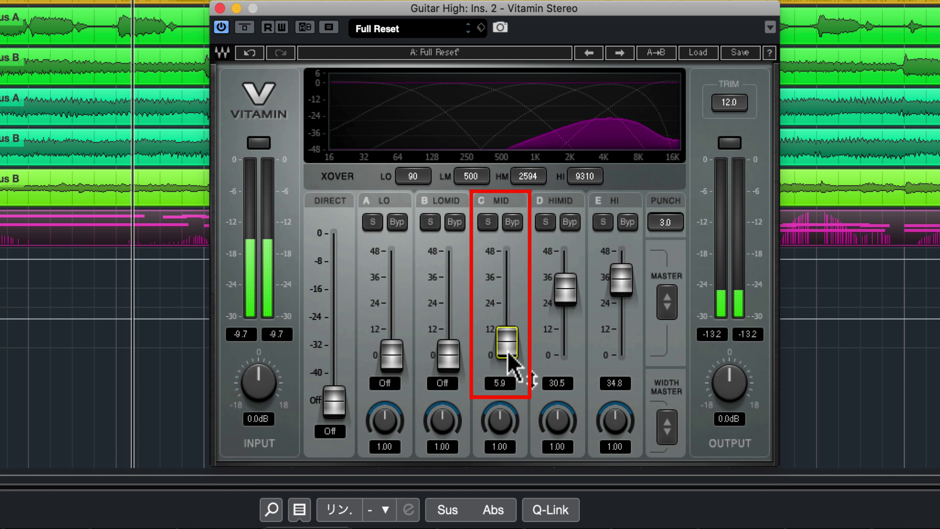
scroll(509, 355, up, 7)
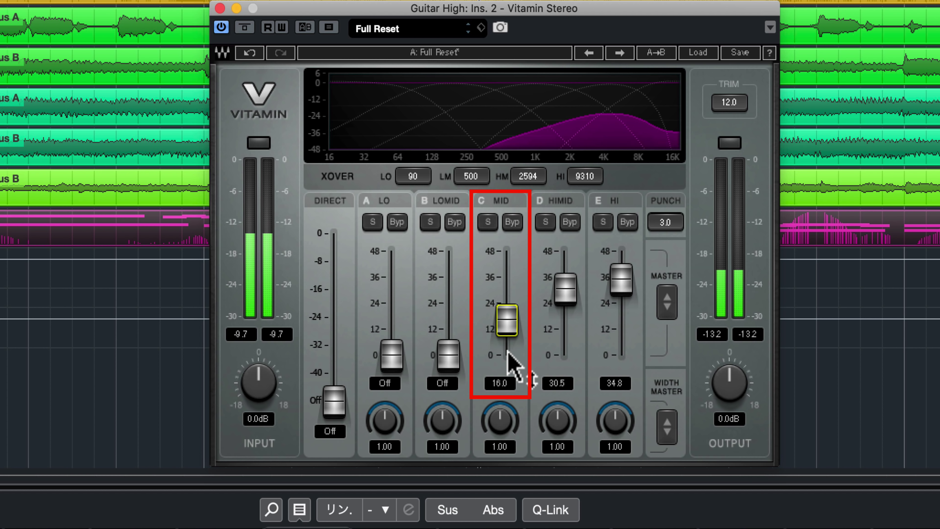
scroll(509, 356, up, 5)
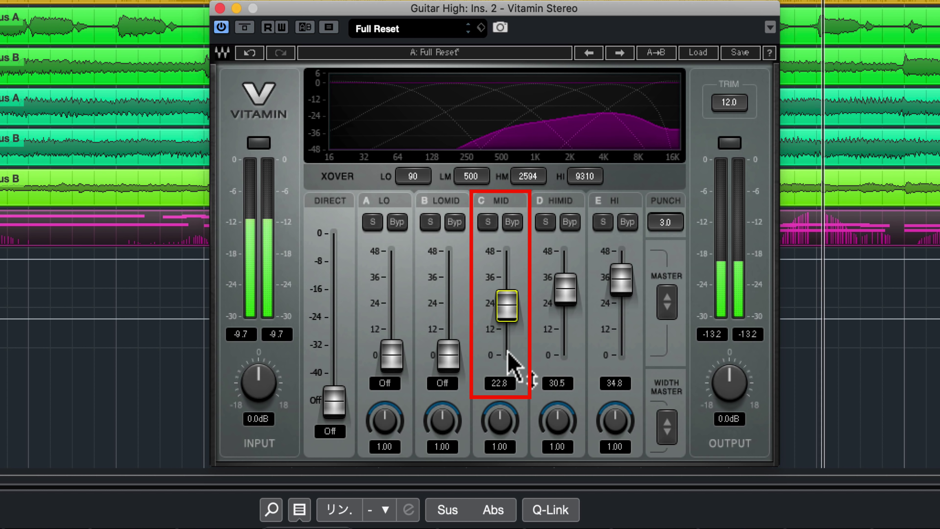
scroll(456, 353, up, 3)
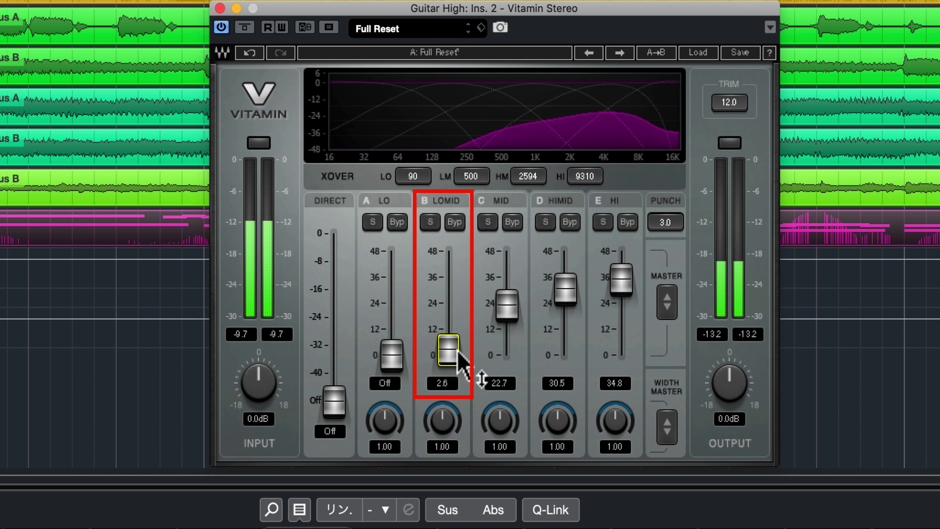
scroll(458, 352, up, 6)
scroll(458, 352, up, 1)
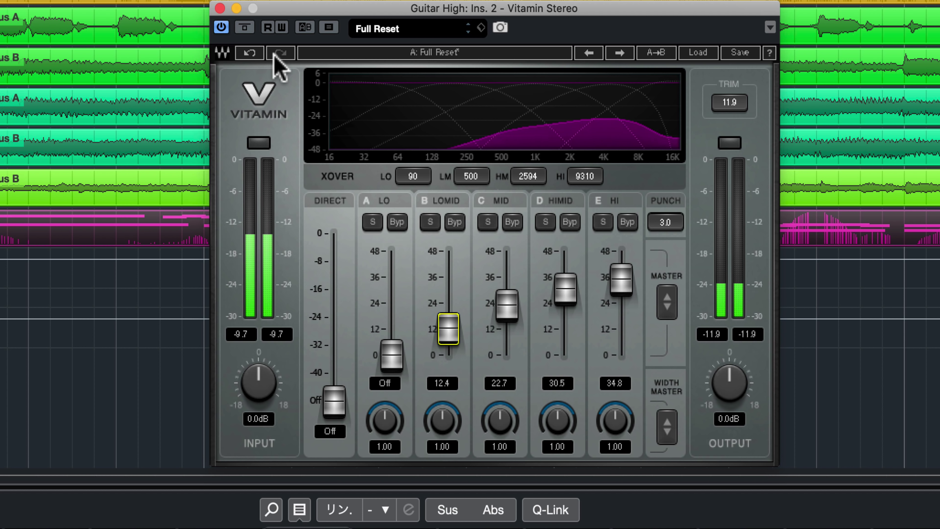
Compare Guitar High's loudness with Vitamin bypassed and active, and set Vitamin's output to 7.0 dB
click(245, 29)
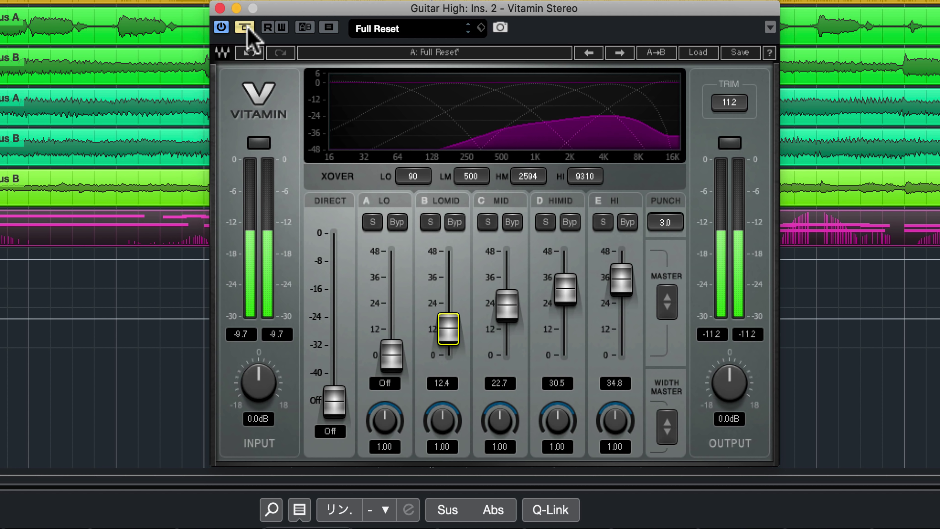
click(246, 29)
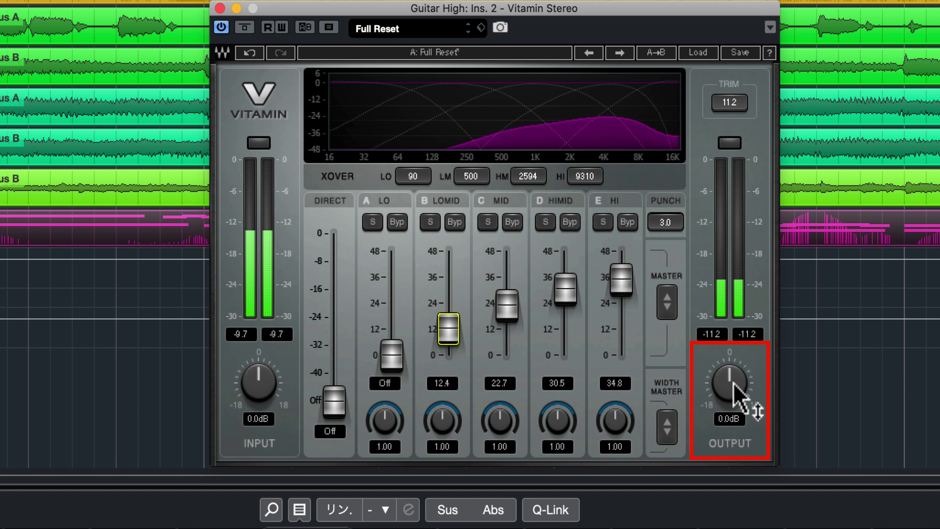
drag(735, 389, 735, 365)
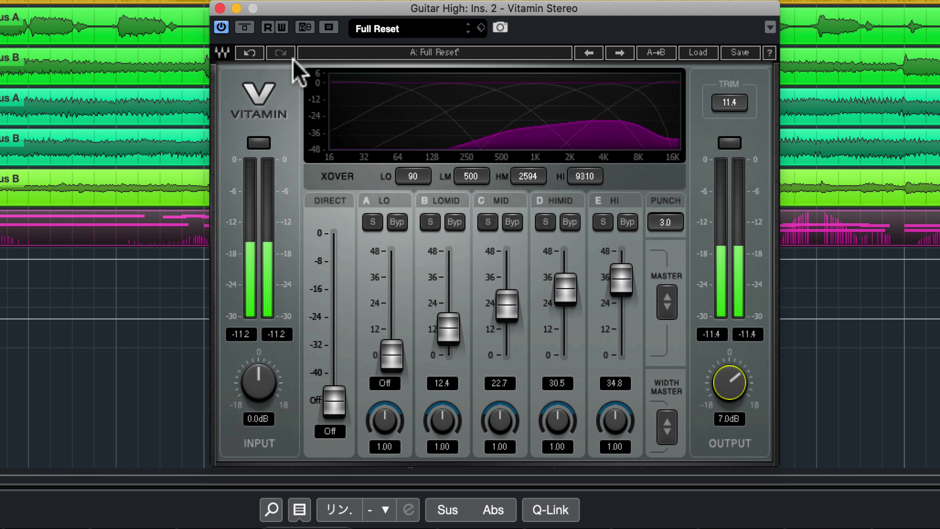
Compare Guitar High again with Vitamin bypassed and active at the matched output level, and stop playback
click(245, 28)
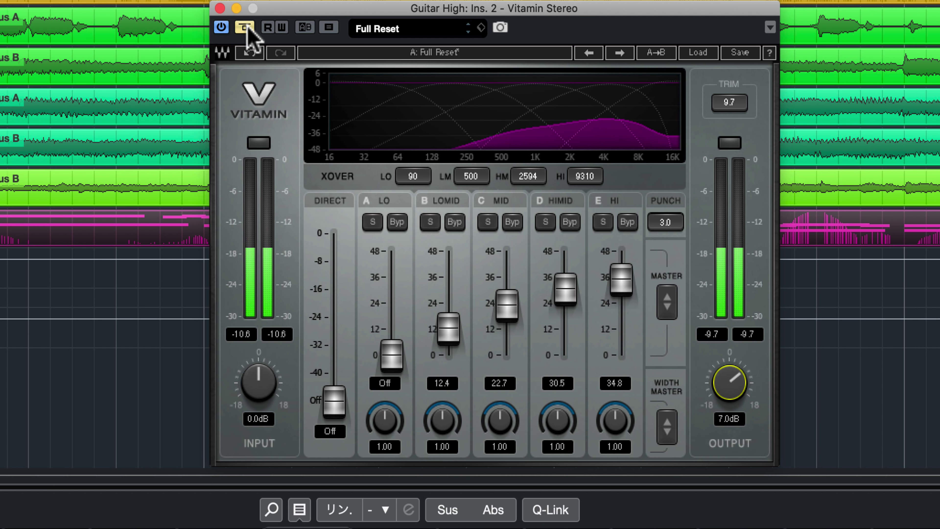
click(247, 26)
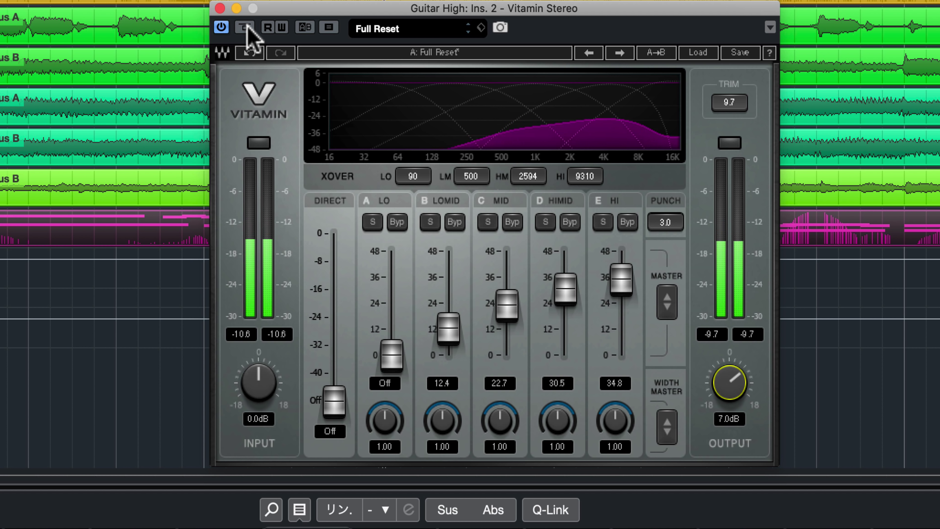
key(space)
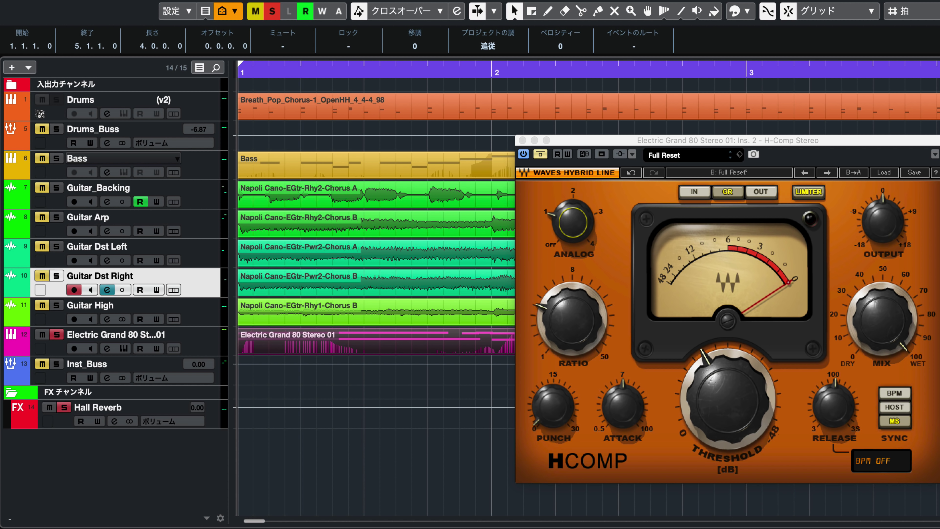
Play the piano and set H-Comp to a higher ratio, faster attack and release, and a threshold of -22.8 dB
key(space)
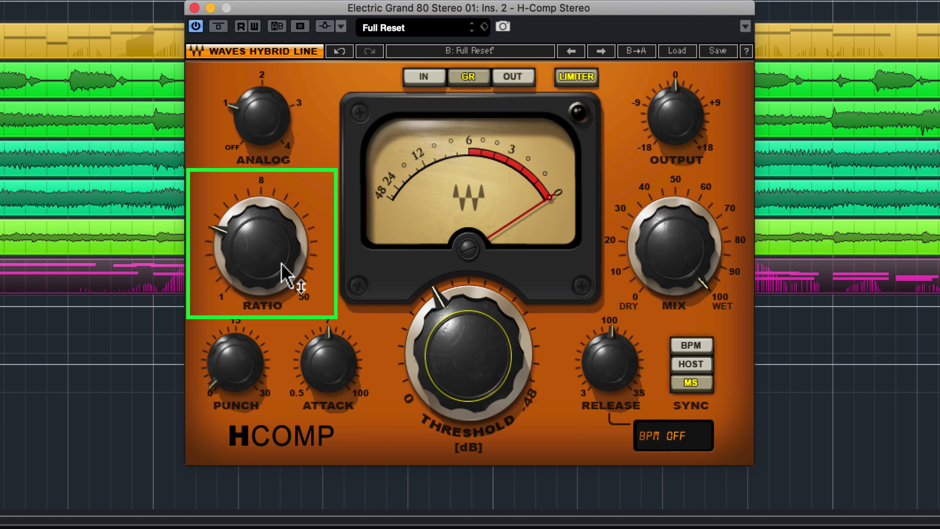
drag(289, 273, 290, 244)
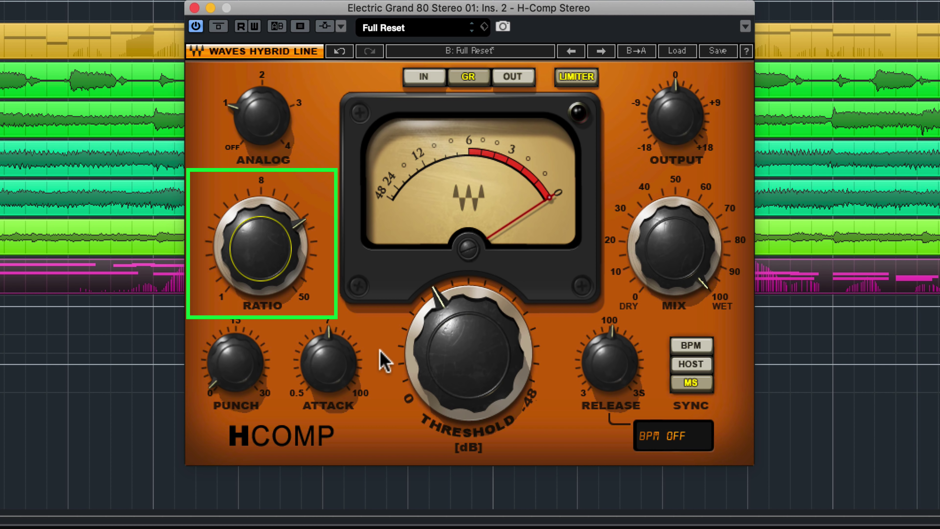
drag(328, 365, 328, 385)
drag(610, 362, 610, 384)
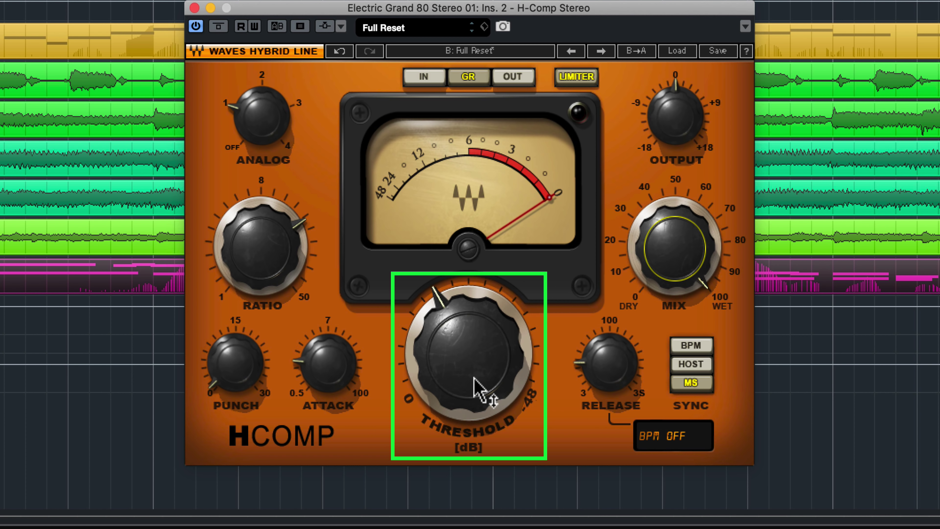
mouse_move(474, 350)
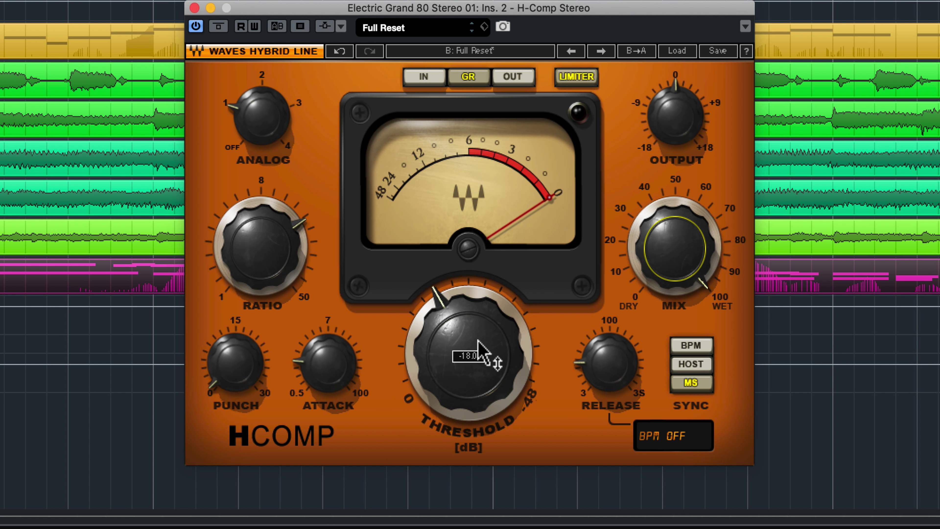
mouse_move(474, 348)
mouse_down()
mouse_move(474, 384)
mouse_move(479, 342)
mouse_up()
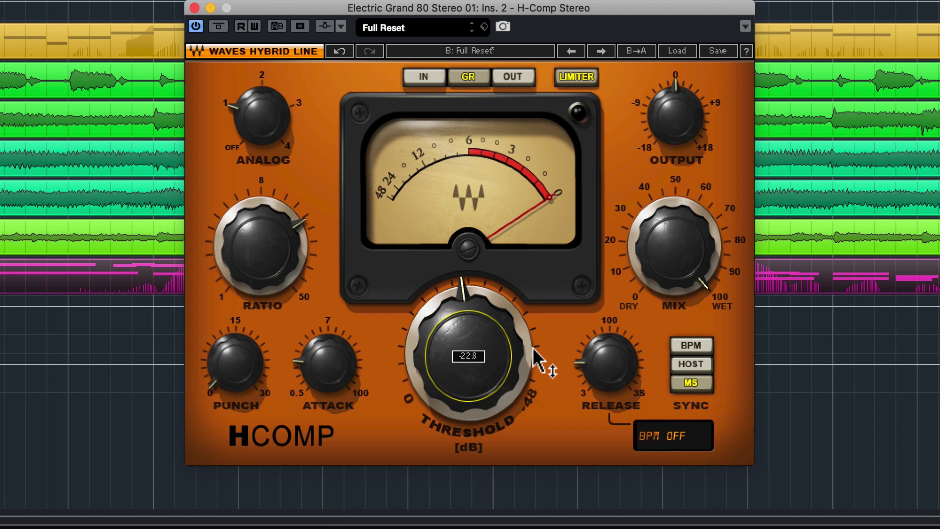
Turn H-Comp's mix fully dry and raise it gradually during playback to about 22
mouse_move(513, 327)
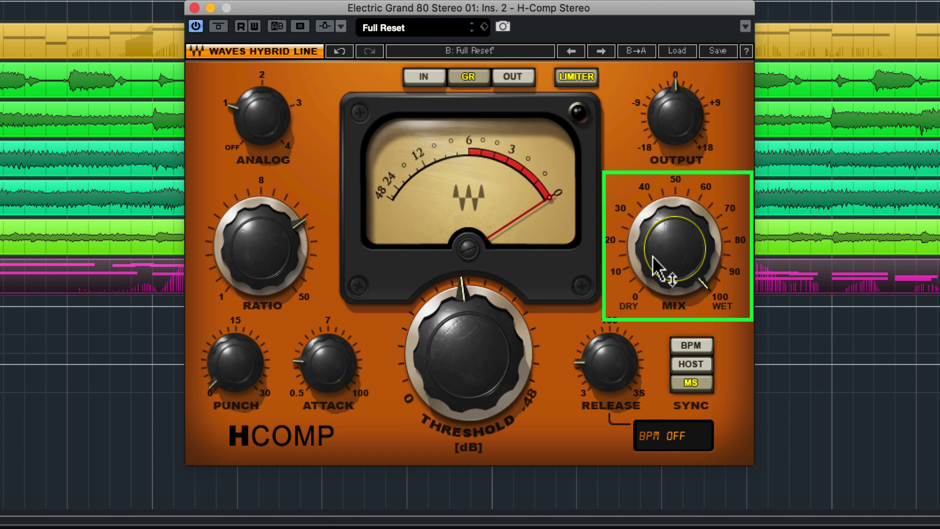
drag(676, 262, 676, 281)
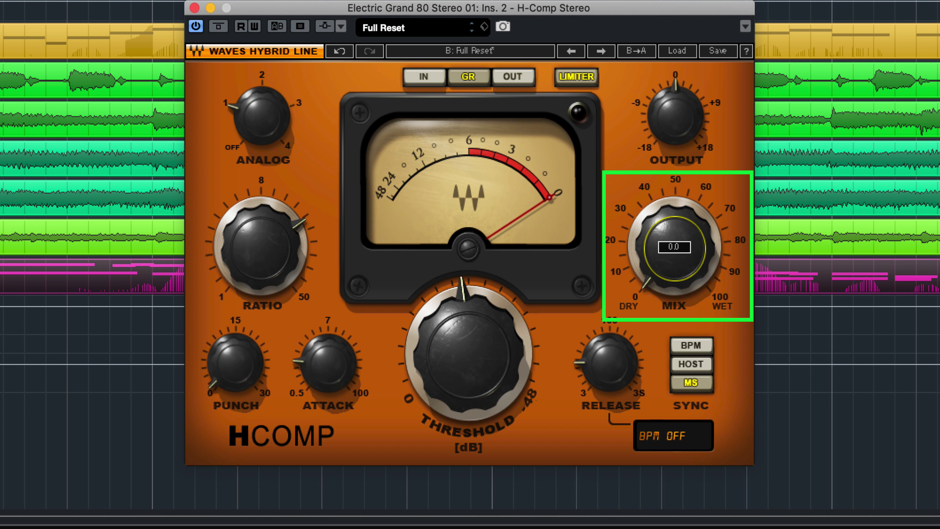
drag(659, 285, 659, 285)
scroll(659, 284, up, 7)
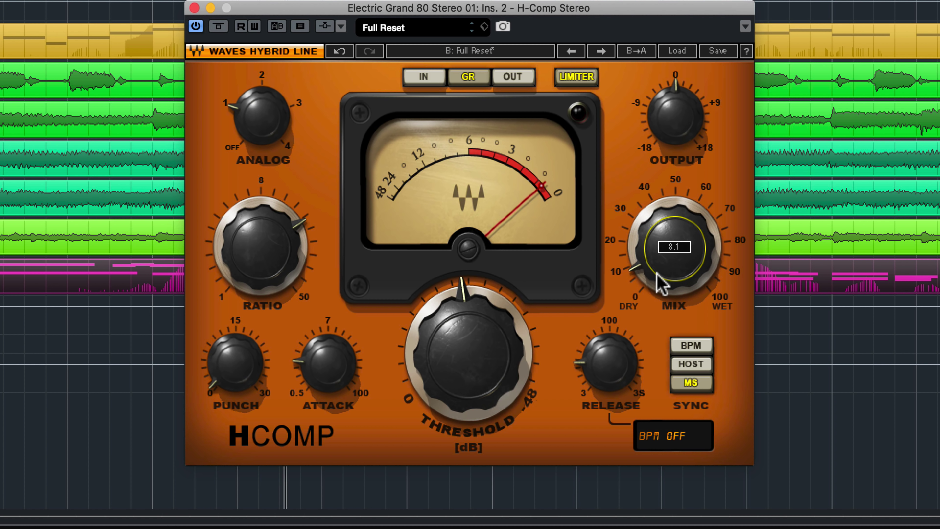
scroll(660, 284, up, 8)
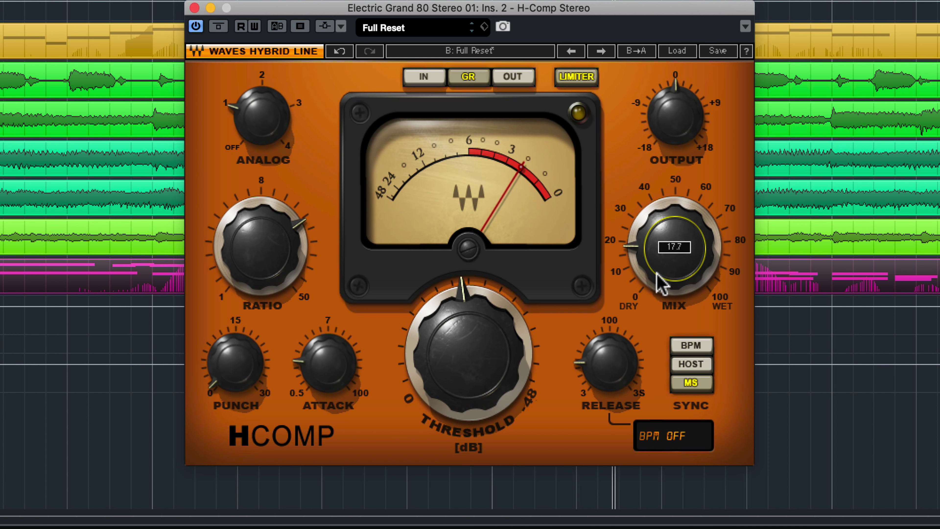
scroll(659, 285, up, 1)
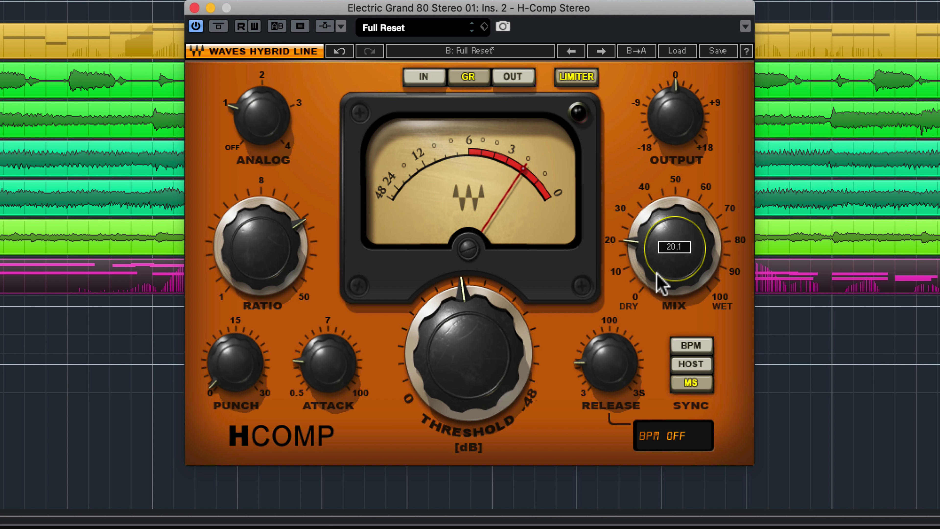
scroll(659, 284, up, 1)
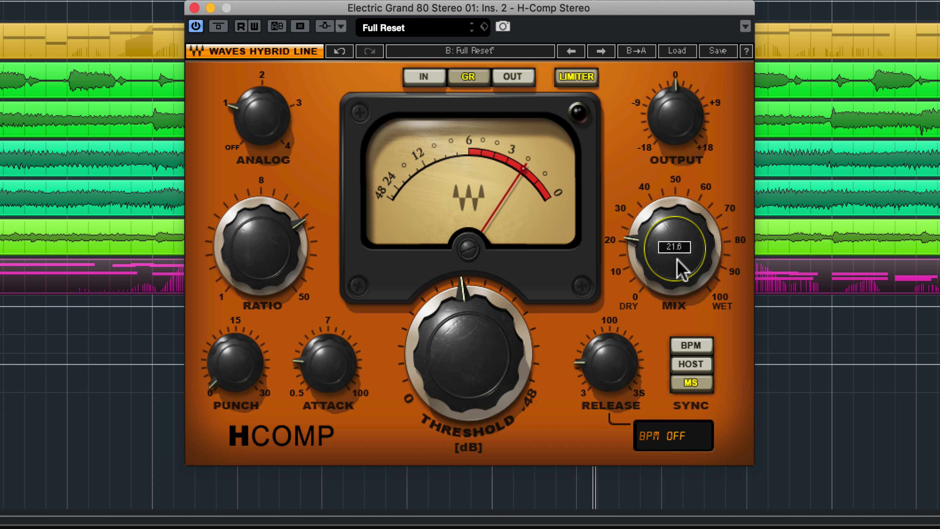
scroll(674, 141, up, 2)
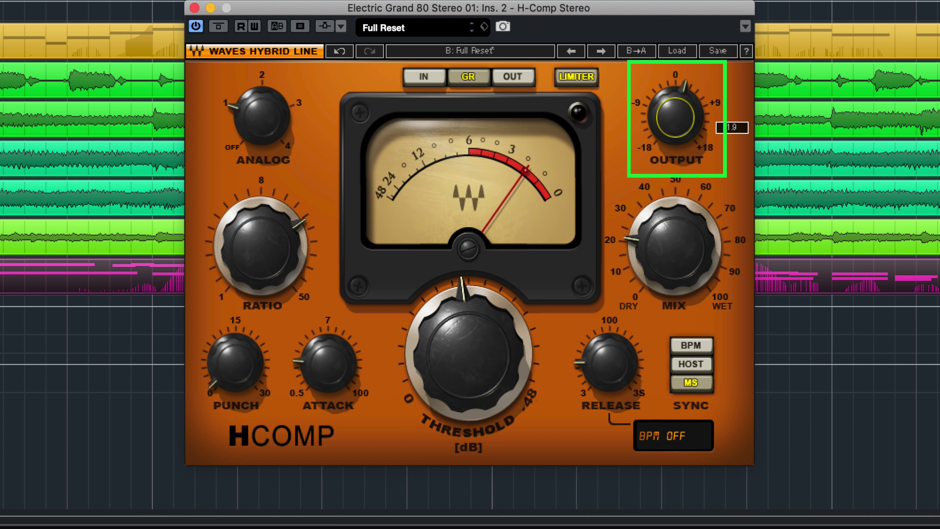
Raise H-Comp's output to 1.9 and its punch slightly above zero
drag(674, 143, 674, 140)
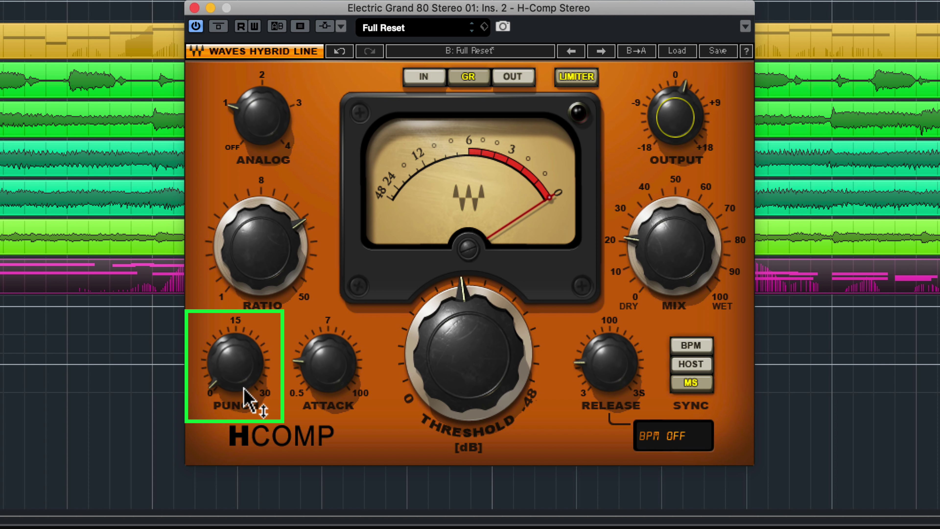
drag(235, 365, 235, 359)
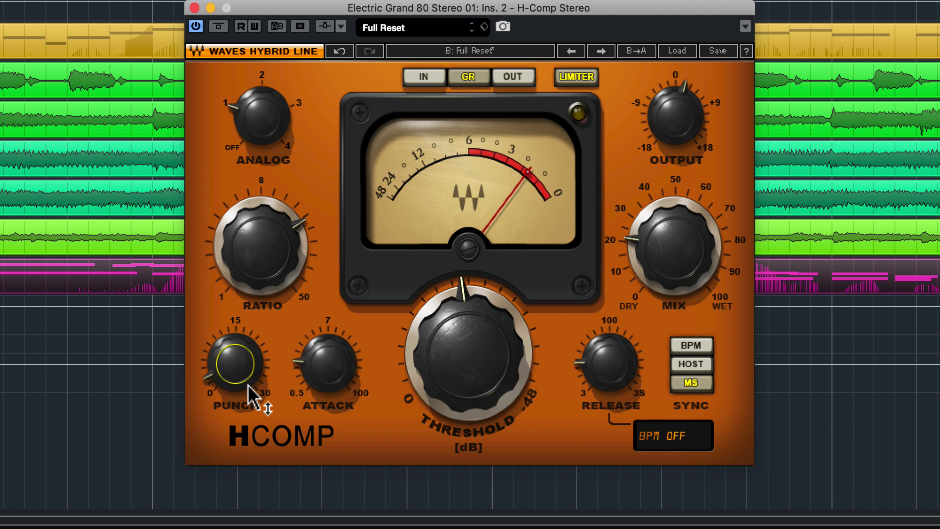
mouse_move(252, 394)
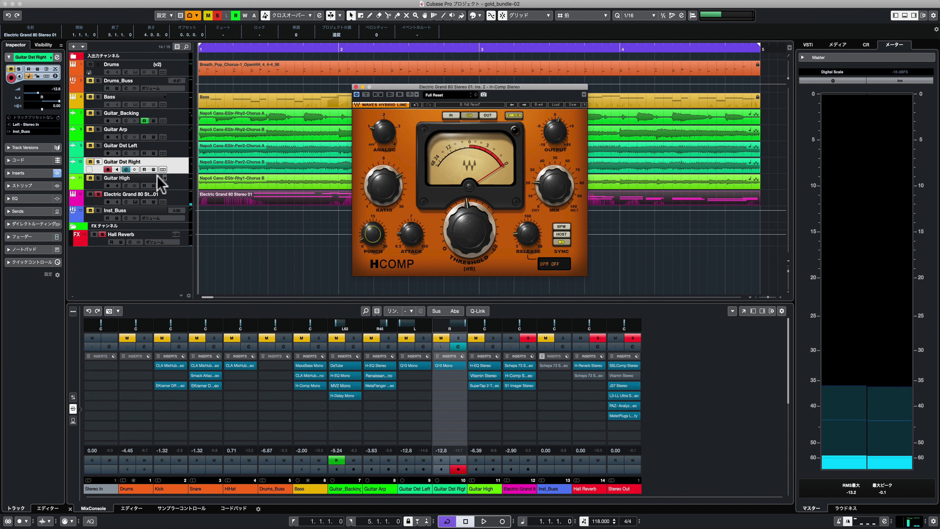
Turn off the piano track's solo and compare the full mix with H-Comp bypassed and active
click(98, 194)
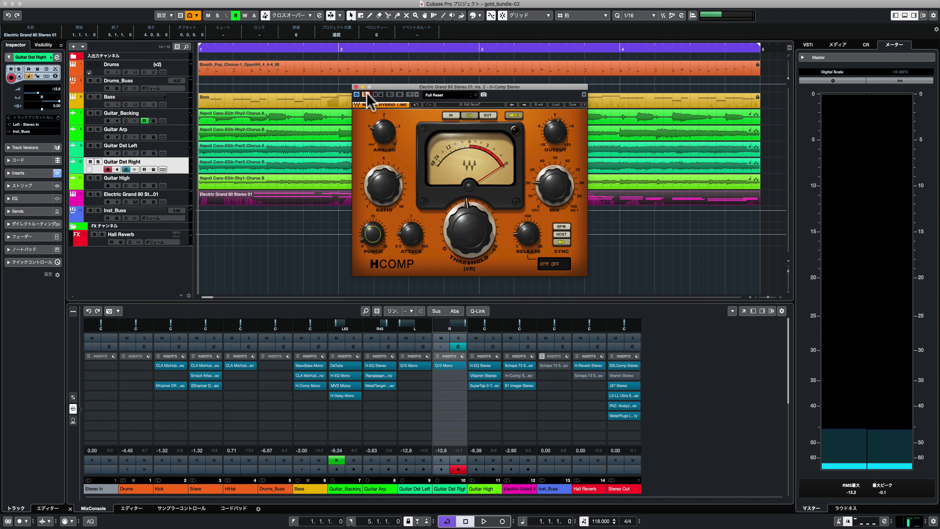
key(space)
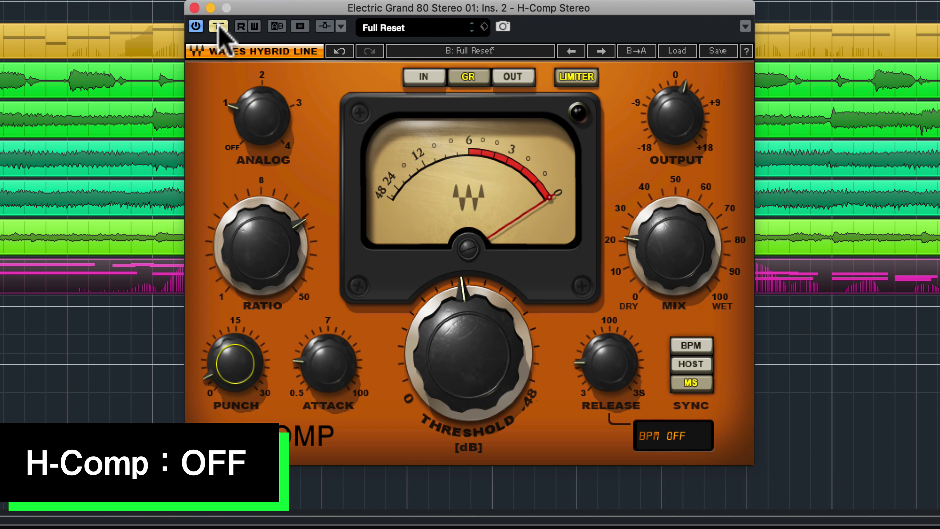
click(365, 94)
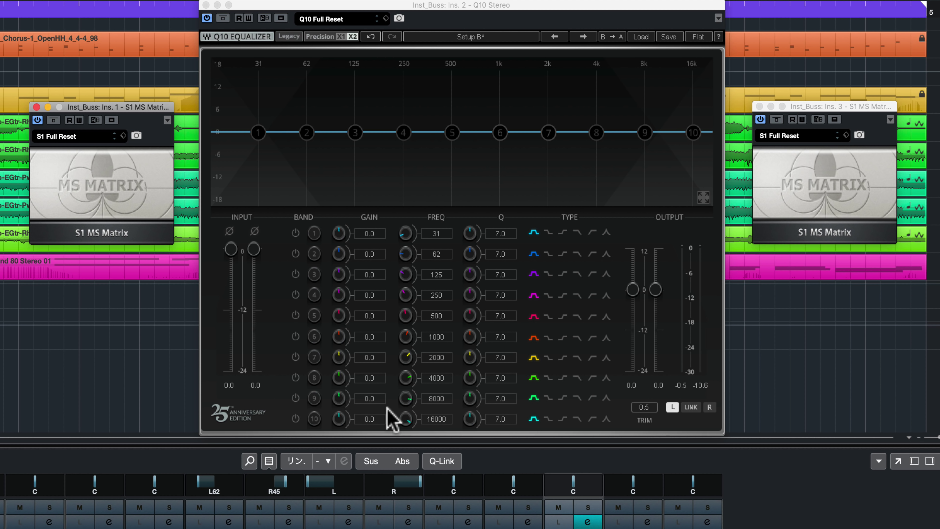
Unlink the L and R channels of the Q10 placed between the two S1 MS Matrix plugins on Inst_Buss
click(789, 289)
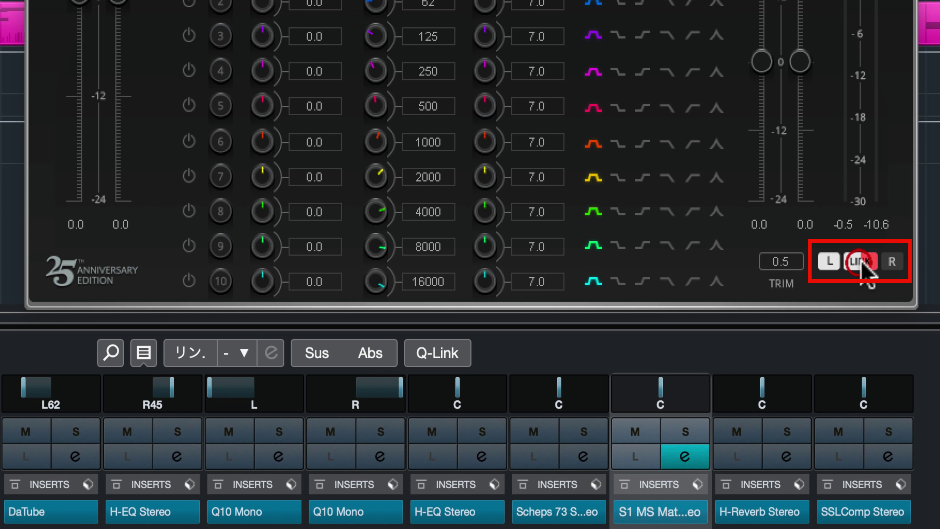
click(691, 406)
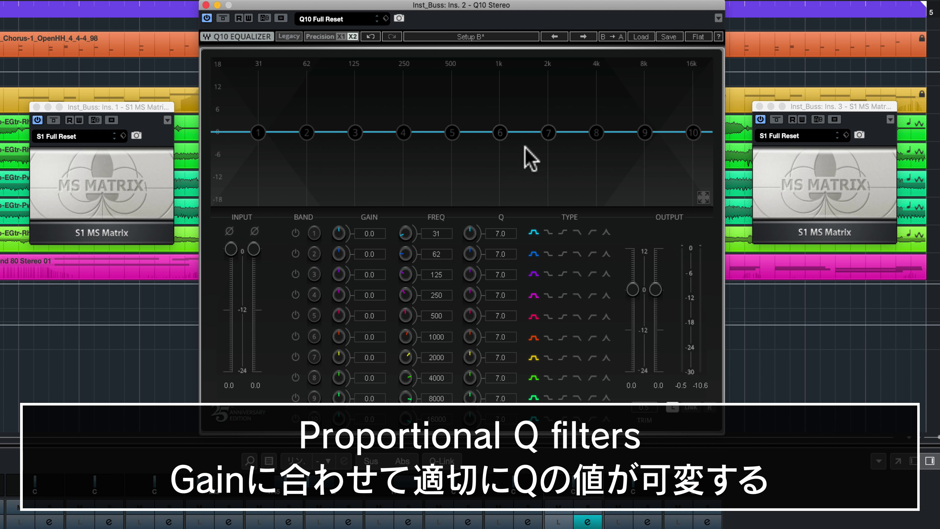
Try boosting Q10's band 6 by 15.7 dB at 986 Hz to see how its curve narrows
drag(499, 132, 499, 68)
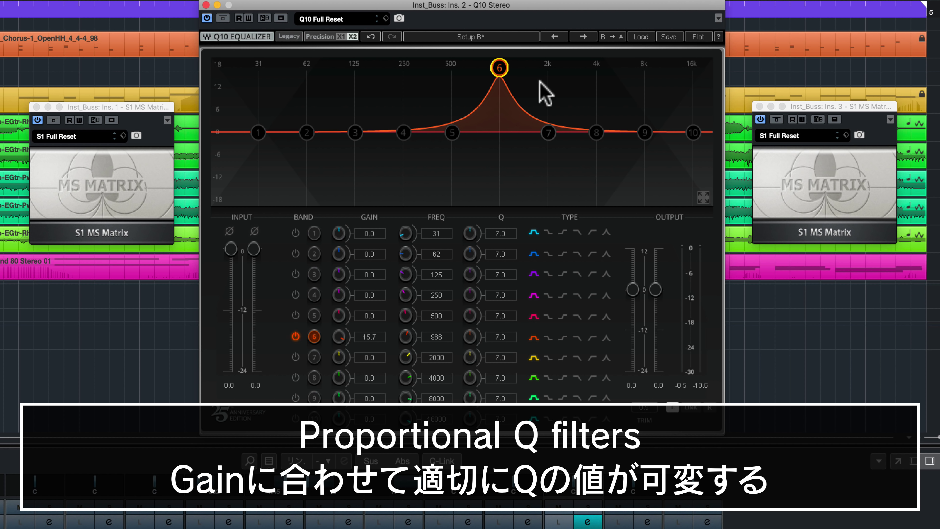
click(703, 197)
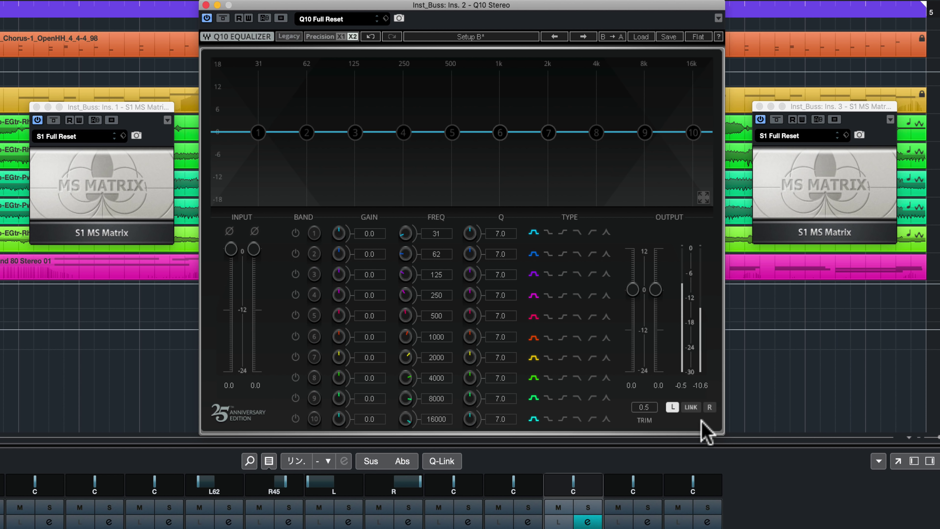
On Q10's R channel, enable band 1 as a high-pass filter at 161 Hz and compare playback with it off and on
click(710, 407)
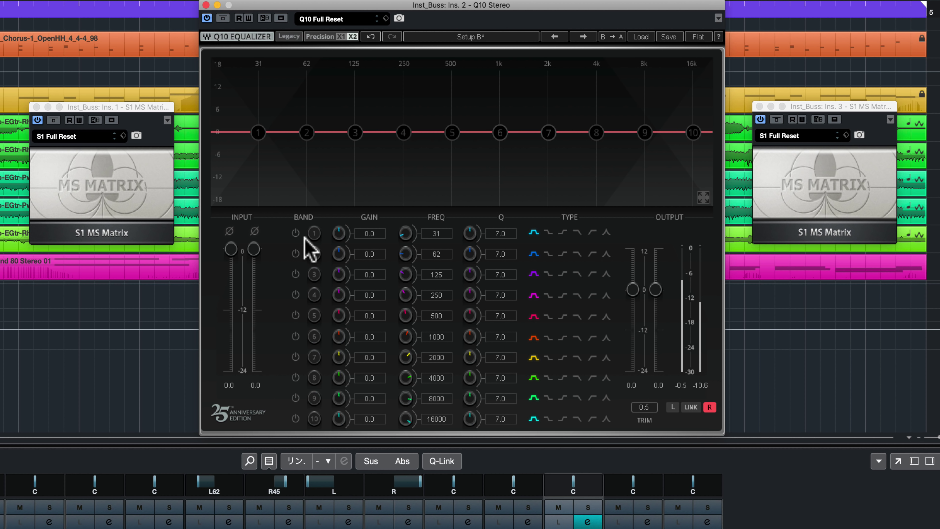
click(295, 232)
click(592, 232)
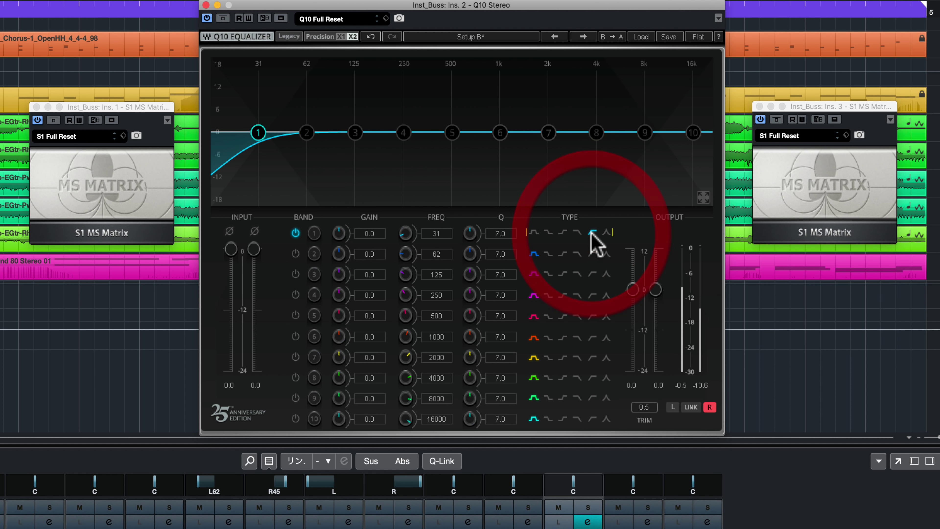
drag(405, 233, 405, 187)
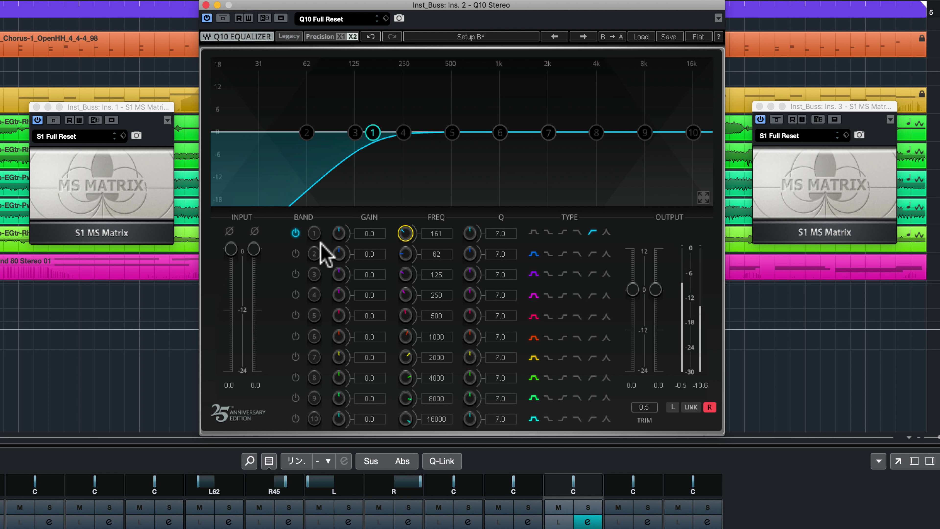
click(295, 233)
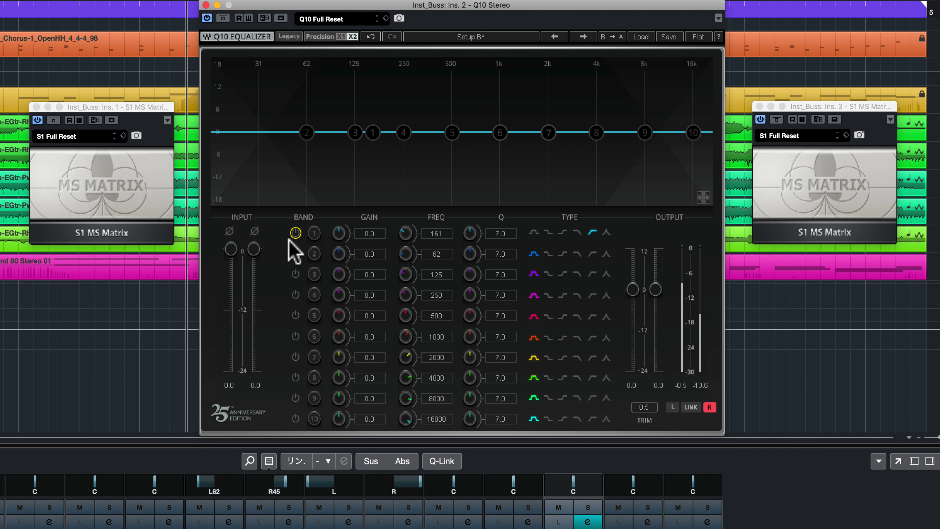
click(295, 232)
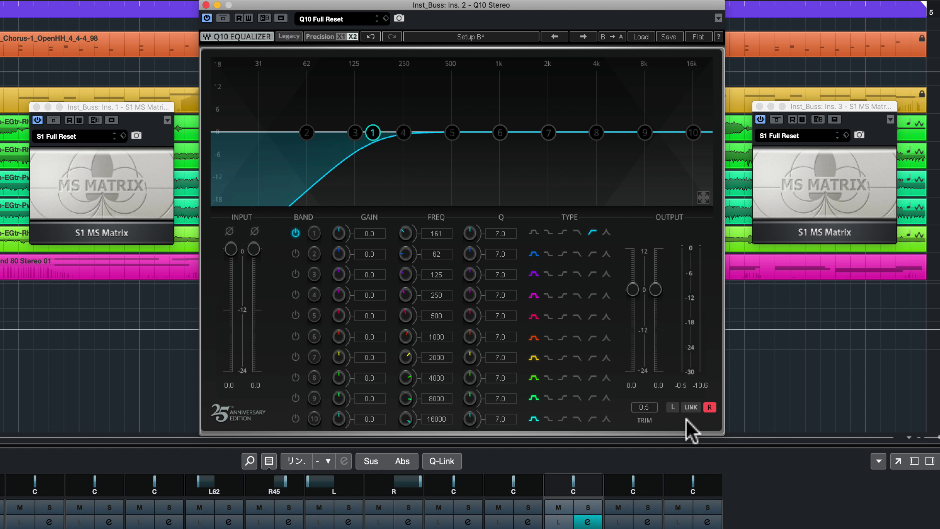
On Q10's L channel, cut band 6 by 3.5 dB at 1531 Hz and compare playback with it off and on
click(672, 407)
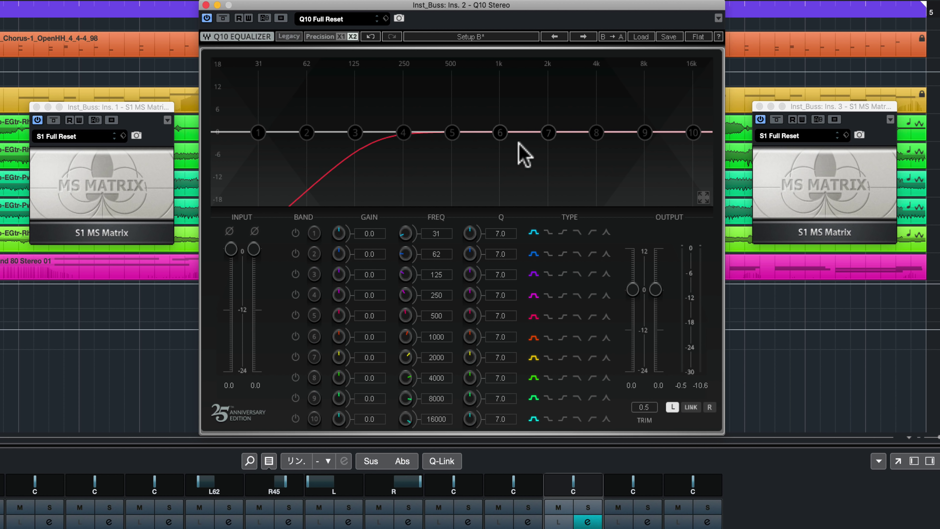
drag(500, 132, 532, 143)
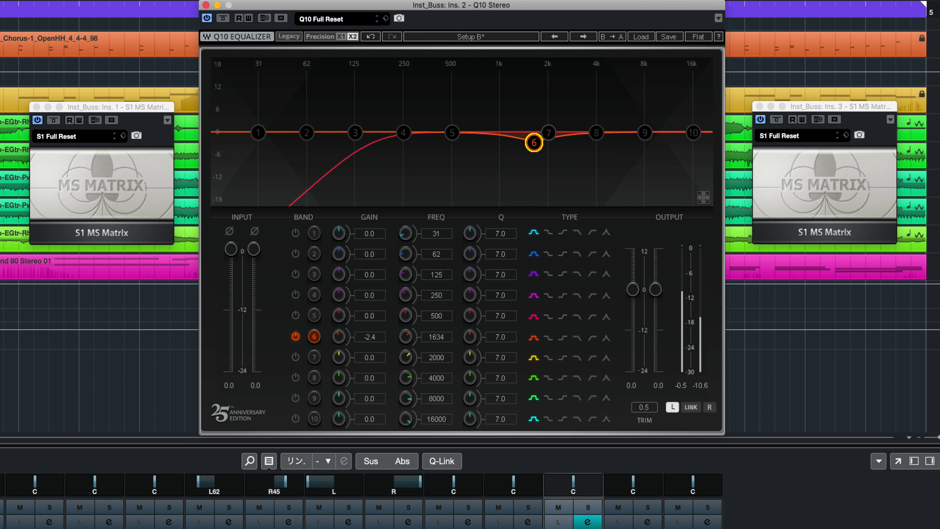
drag(534, 143, 529, 147)
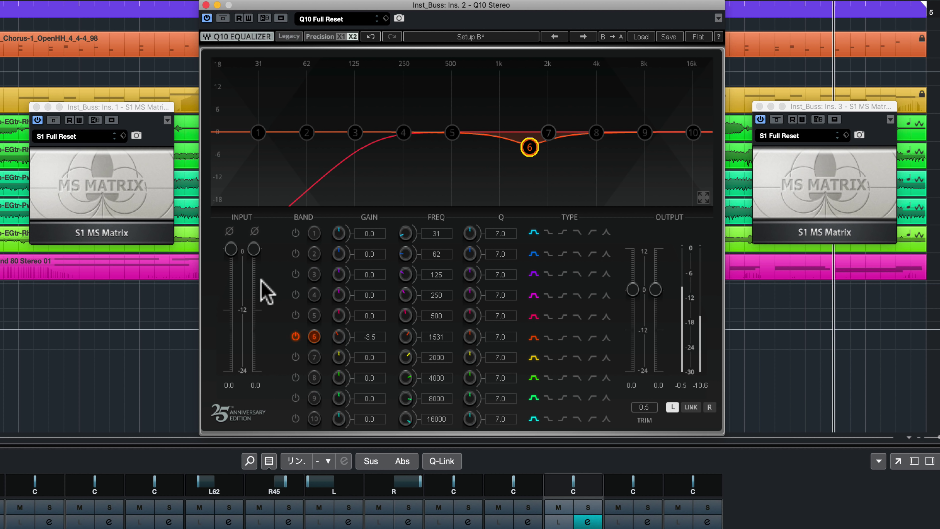
click(295, 336)
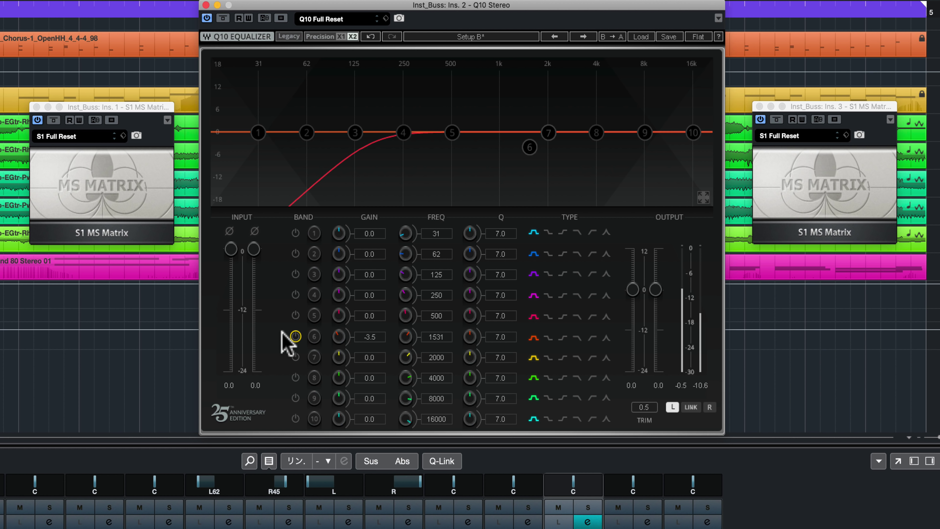
click(297, 335)
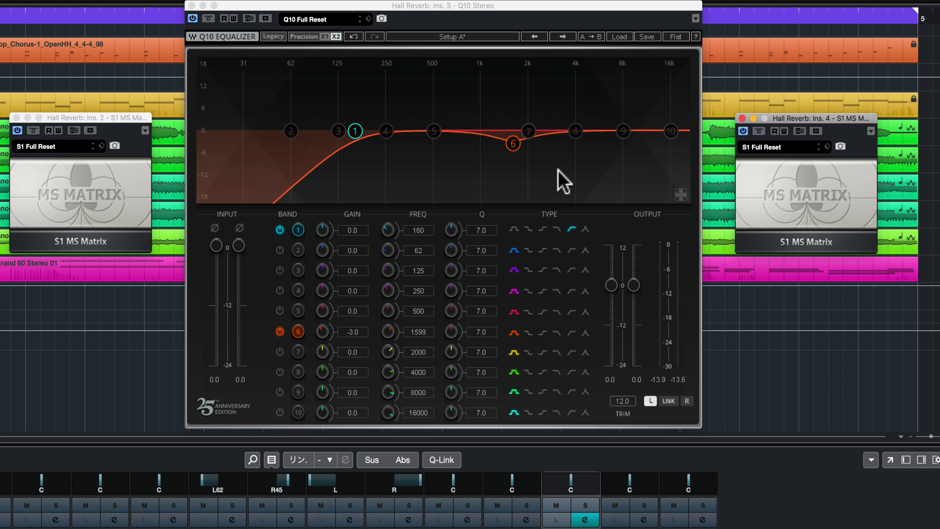
Compare the mix with the Q10 on Hall Reverb bypassed and active
click(212, 21)
key(space)
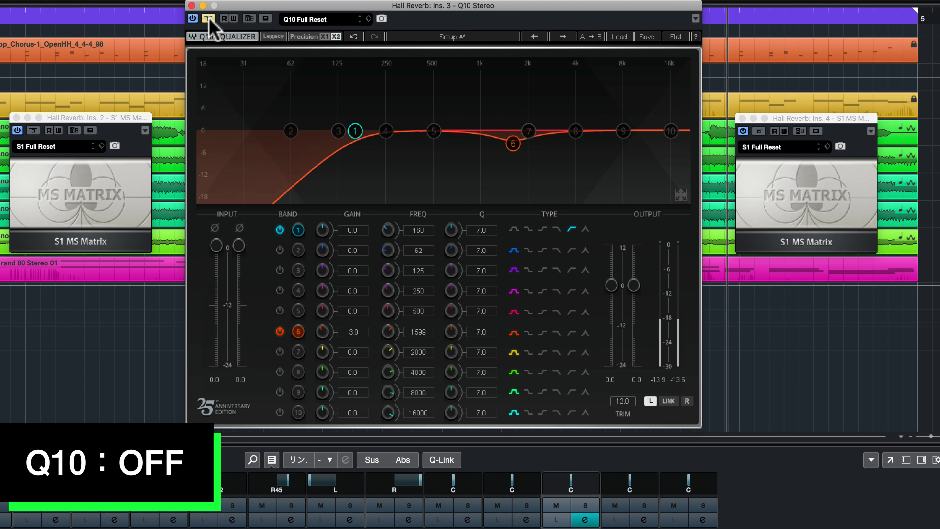
click(208, 19)
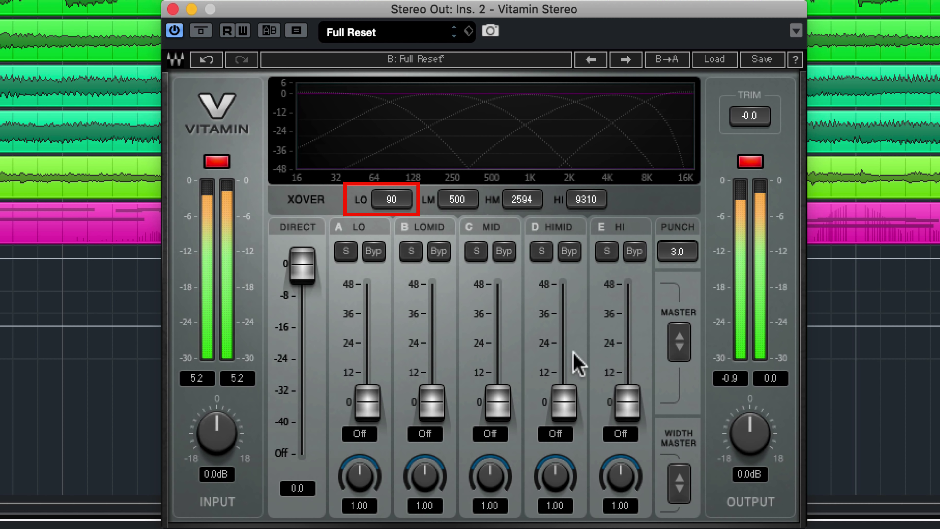
Lower the LO crossover of the Vitamin on Stereo Out to 40
drag(411, 203, 411, 226)
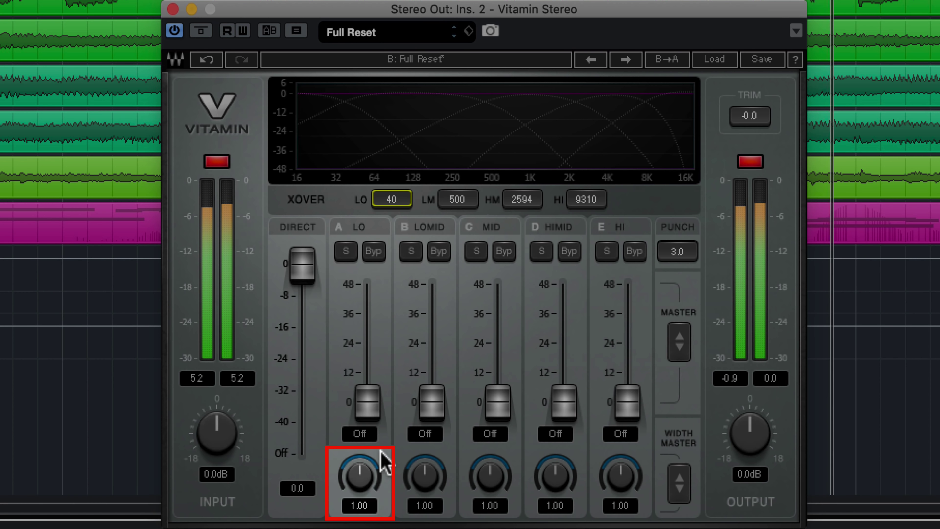
On the Stereo Out Vitamin, narrow the LO band's width to 0.20 and set Punch to 0.0, then stop playback
drag(376, 485, 375, 505)
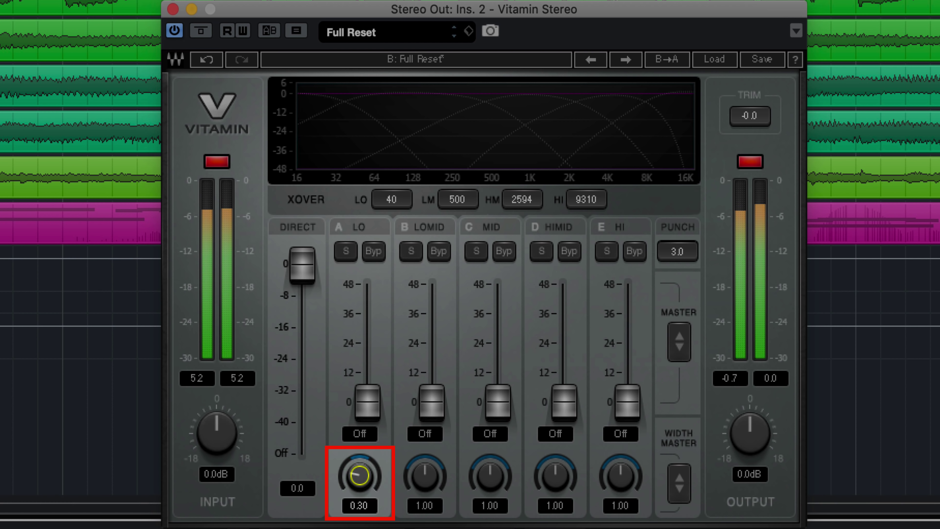
drag(375, 506, 375, 509)
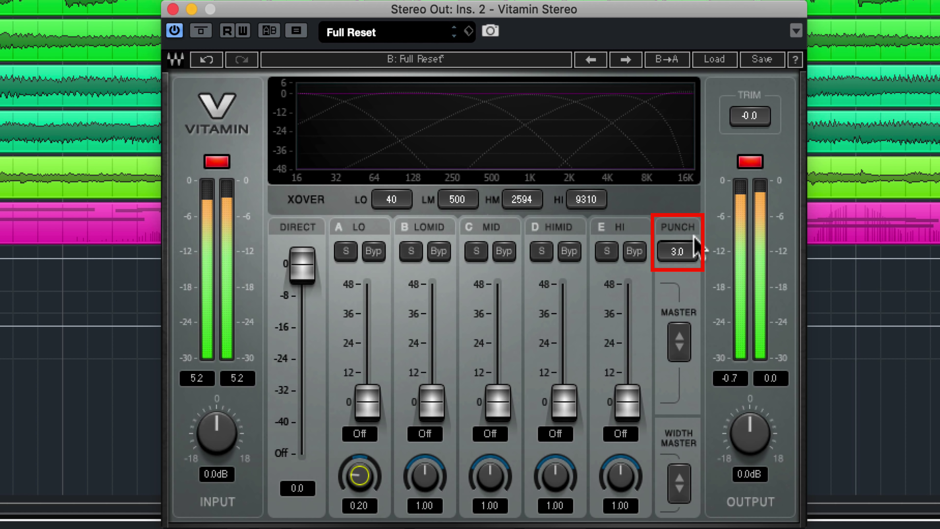
mouse_move(668, 255)
mouse_down()
mouse_move(677, 244)
mouse_move(685, 285)
mouse_up()
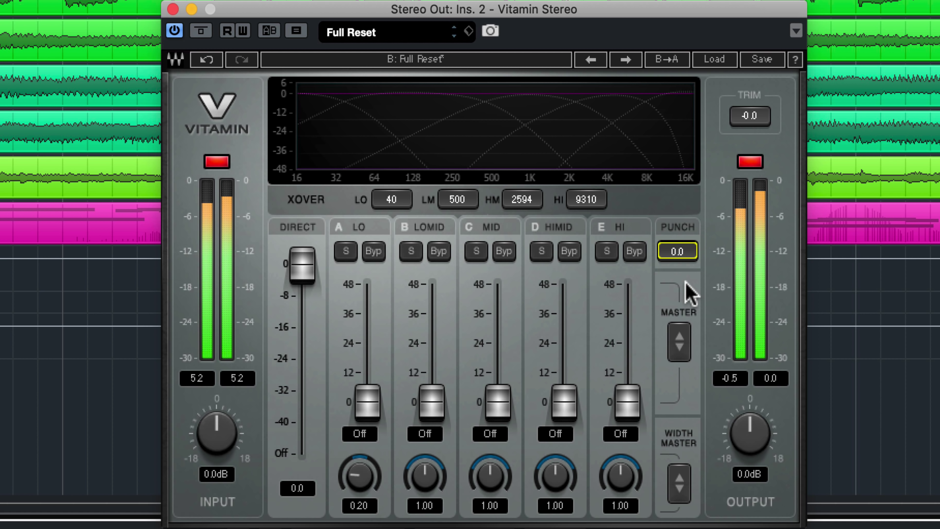
key(space)
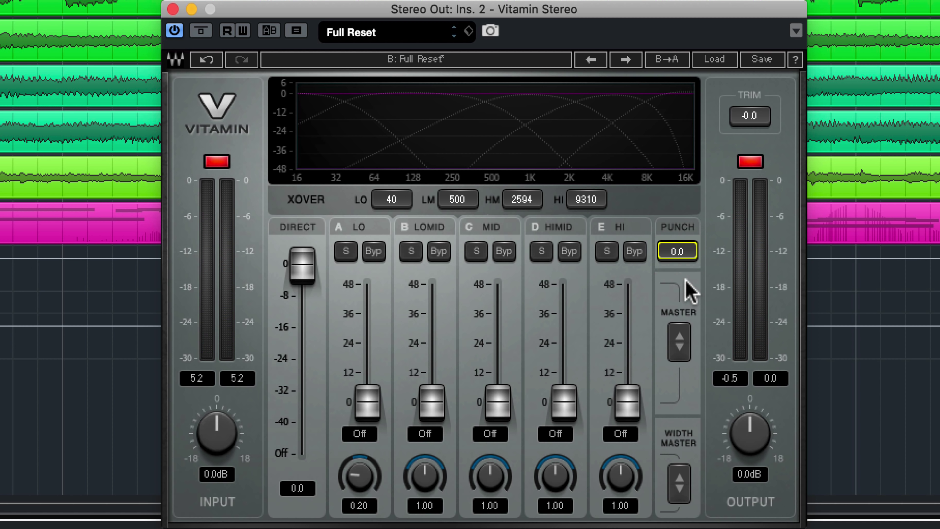
Compare the master playback with the Stereo Out Vitamin bypassed and active
click(200, 30)
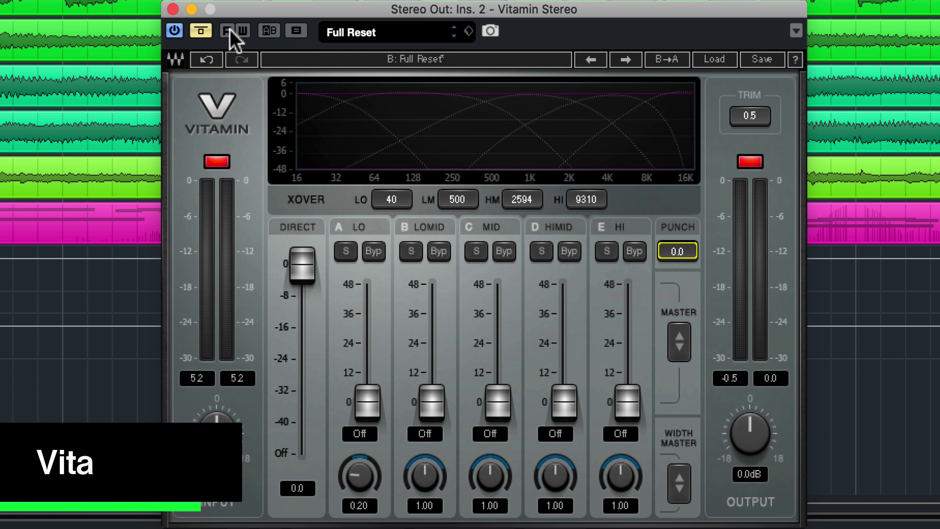
key(space)
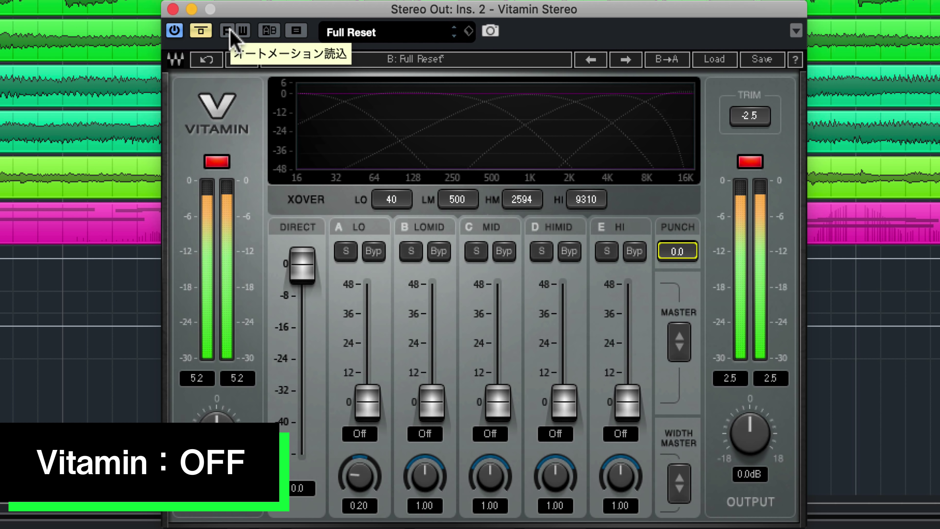
click(203, 30)
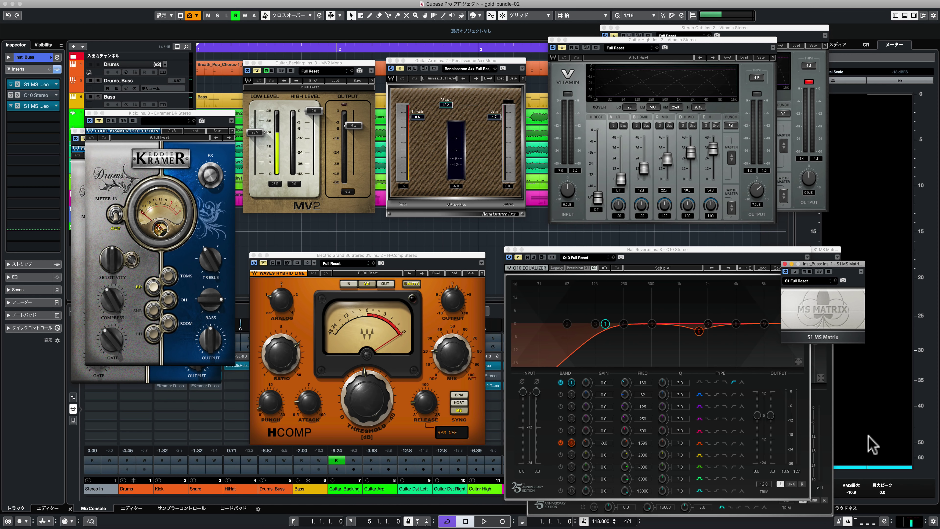
Compare the full mix with all the Waves effects bypassed and active
key(space)
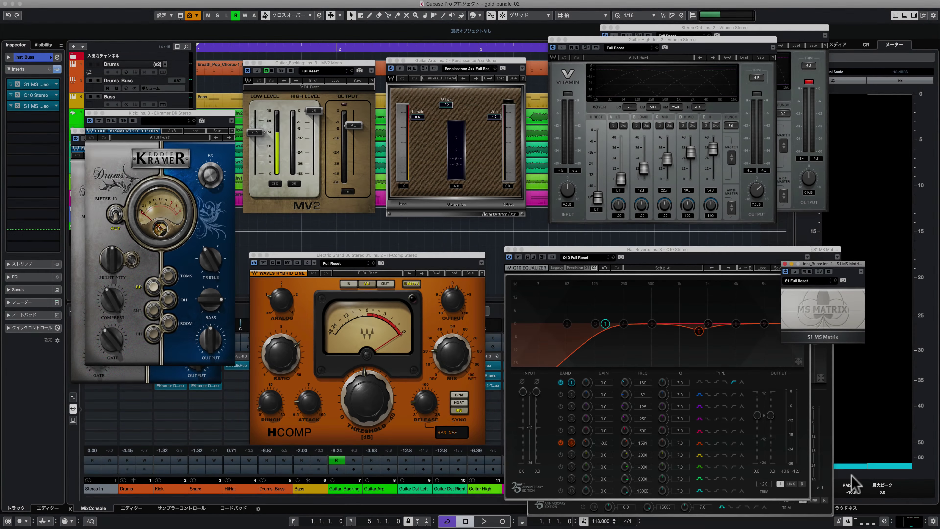
key(space)
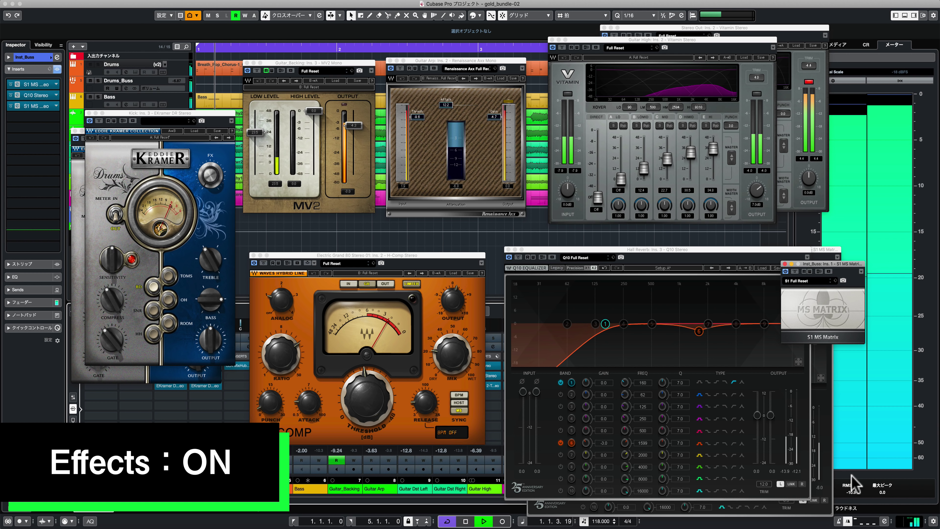